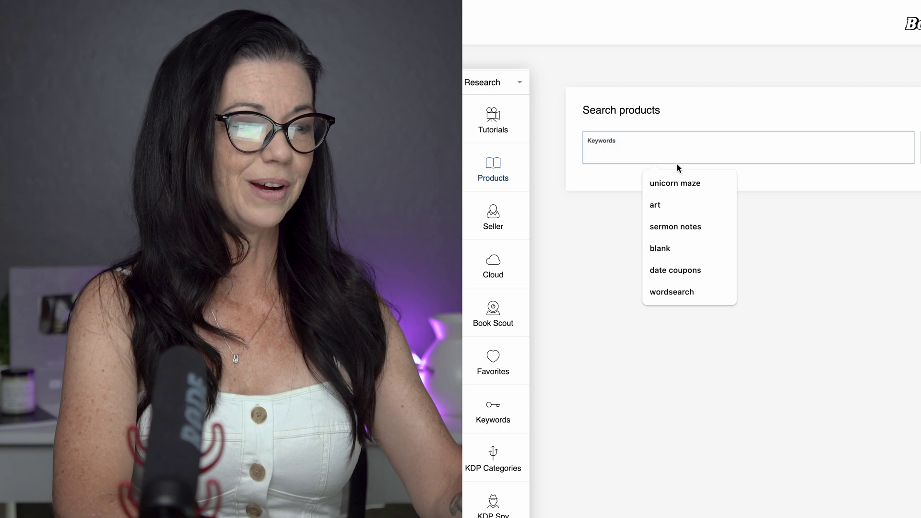
# Search products in the General category for "unicorn maze" and look through the listed books
pyautogui.write('unicorn maze')
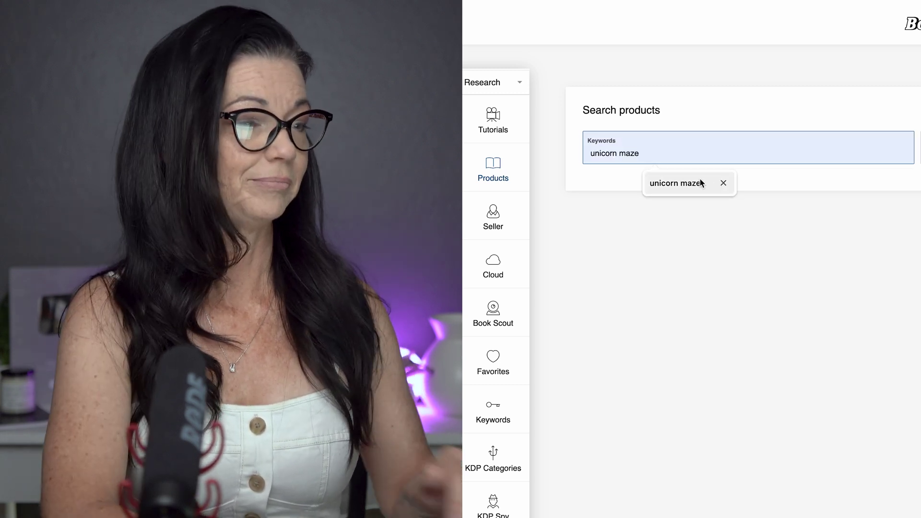
pyautogui.click(694, 184)
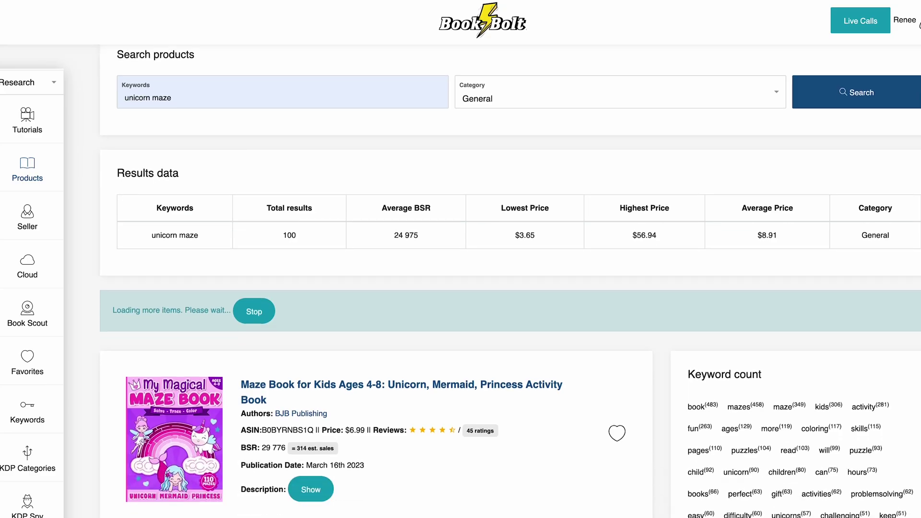
pyautogui.scroll(-3, 510, 280)
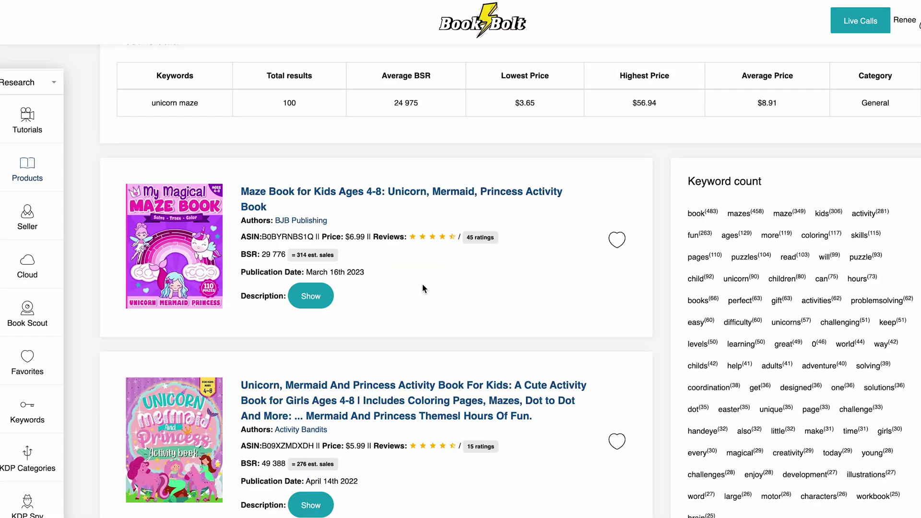
pyautogui.scroll(-3, 557, 295)
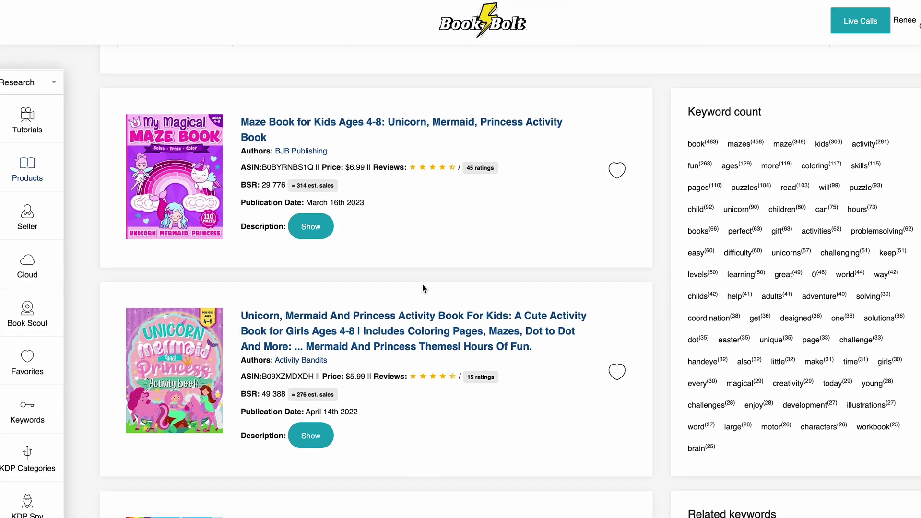
pyautogui.scroll(-1, 423, 287)
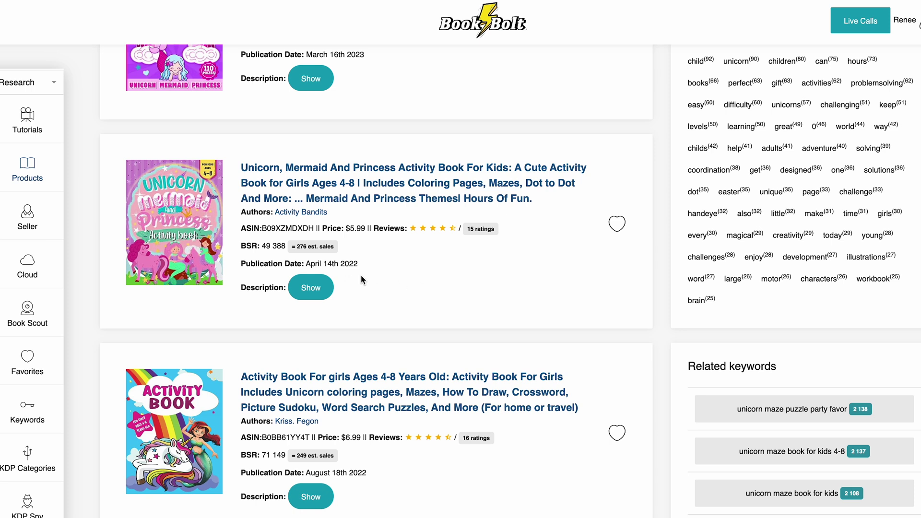
pyautogui.scroll(-4, 361, 276)
pyautogui.scroll(-3, 361, 280)
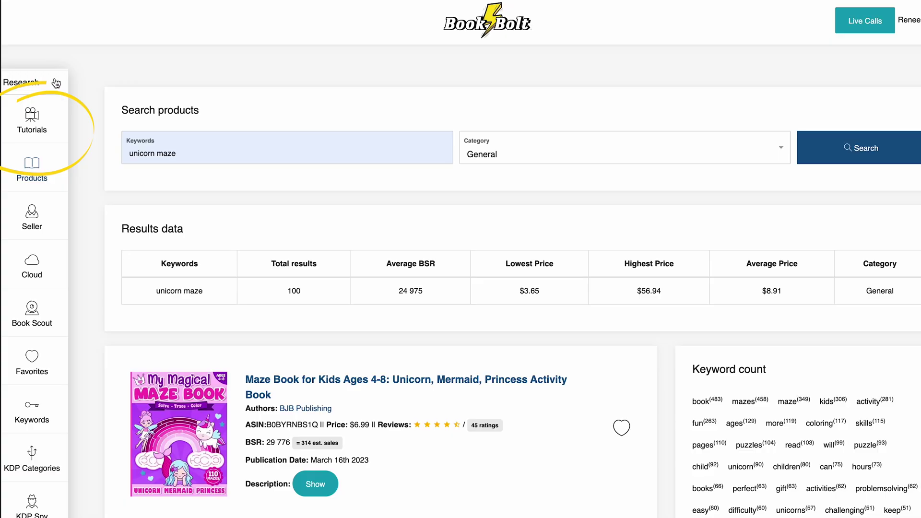
# Switch from the Research tools to the Create tools and open BookBolt Studio
pyautogui.click(56, 83)
pyautogui.click(19, 145)
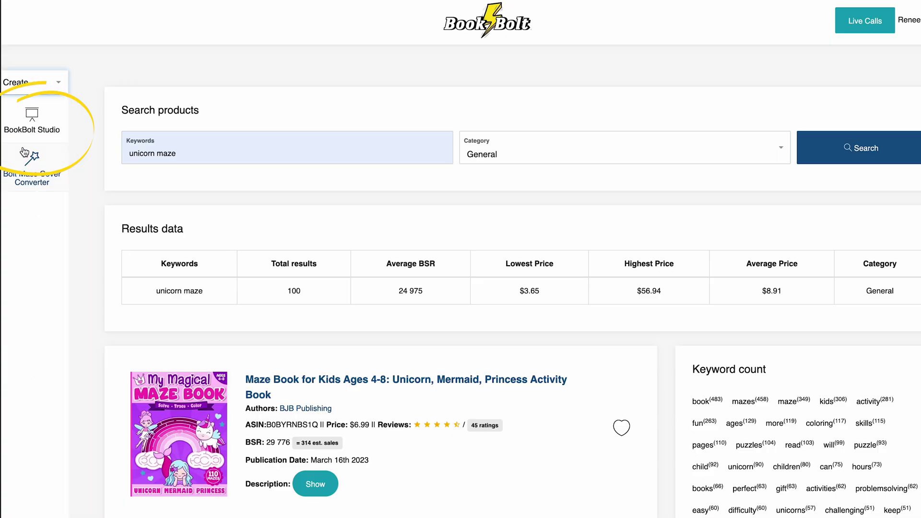
pyautogui.click(43, 117)
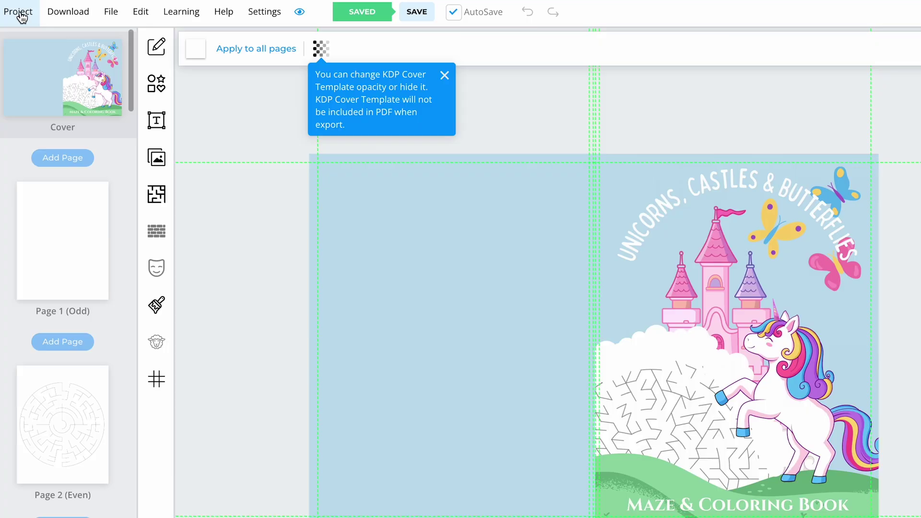
# Create a Paperback: Cover and Interior project named "unicorns 2", 8.5 x 11 in, black & white interior with white paper, no bleed, 24 pages
pyautogui.click(19, 13)
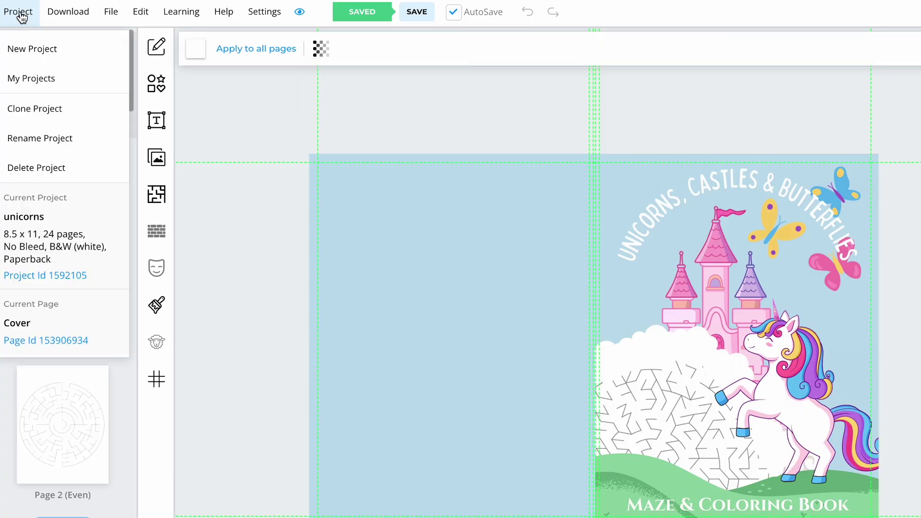
pyautogui.click(28, 42)
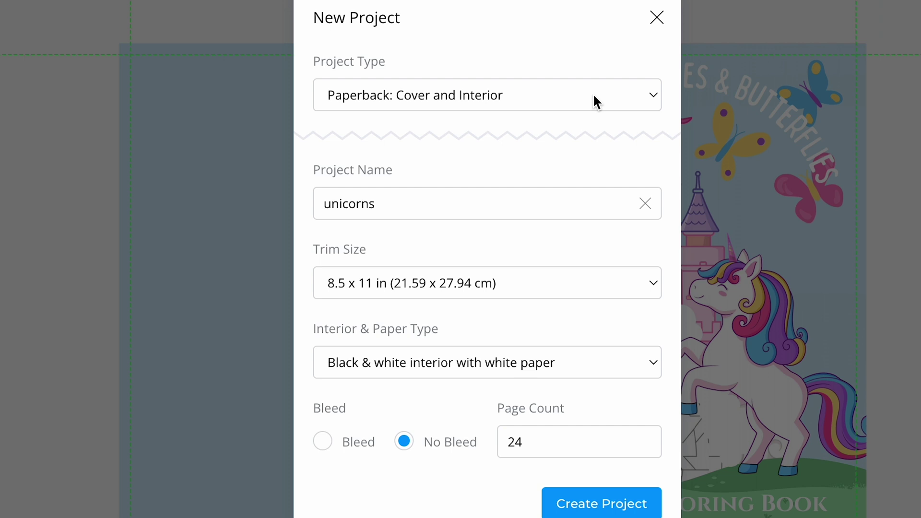
pyautogui.click(648, 97)
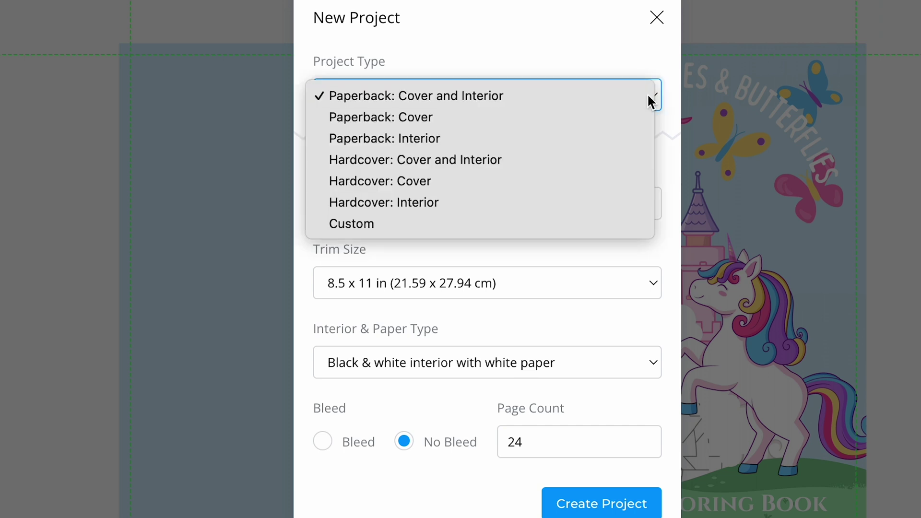
pyautogui.click(647, 95)
pyautogui.click(546, 203)
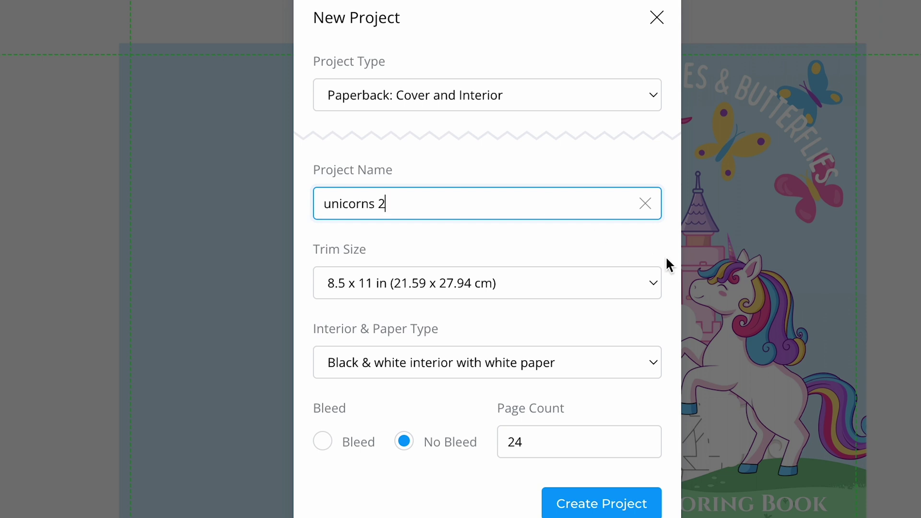
pyautogui.click(660, 285)
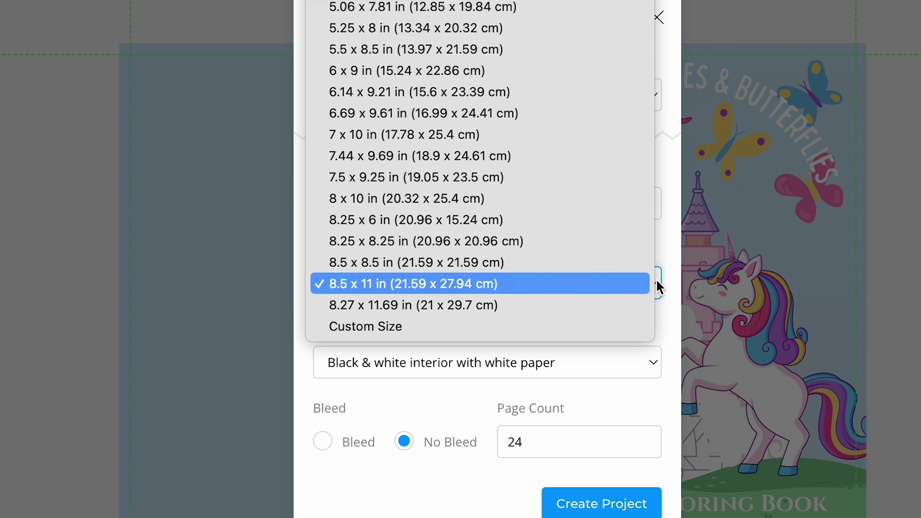
pyautogui.click(657, 283)
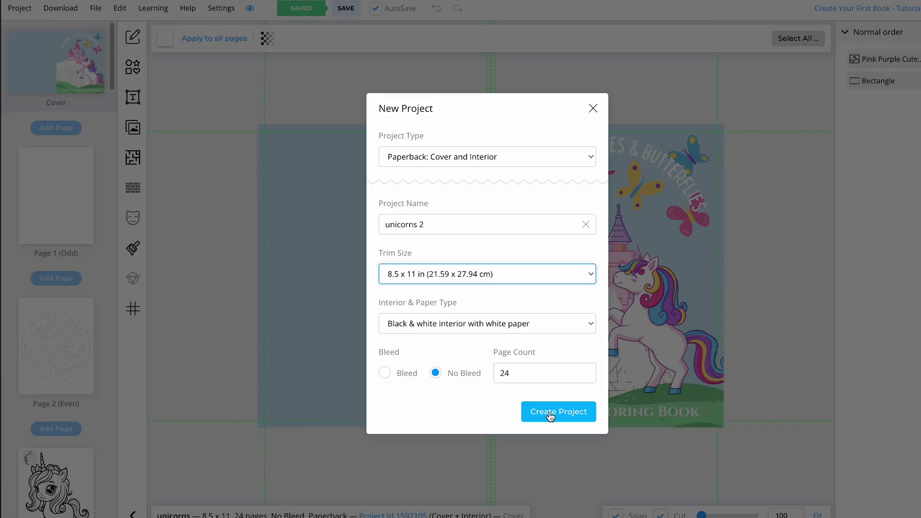
pyautogui.click(550, 414)
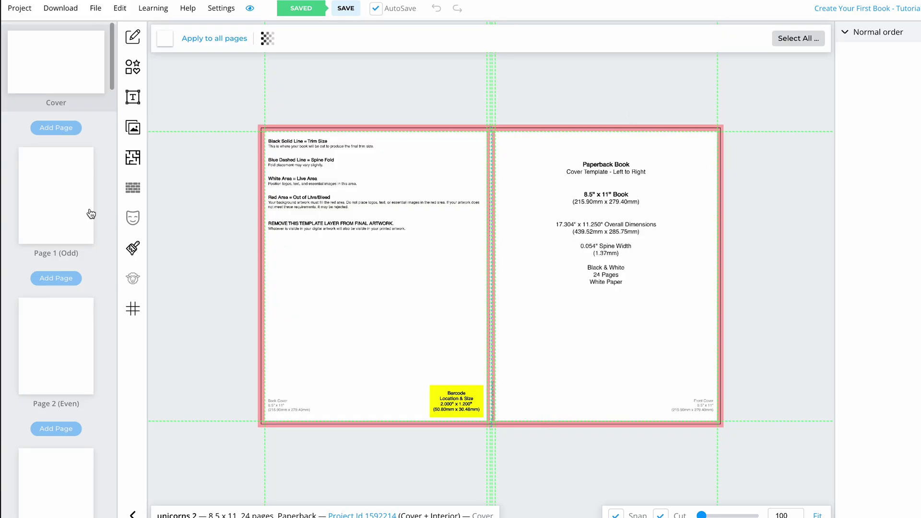
# Add a rectangle to interior Page 1, stretch it to cover the whole page and fill it white
pyautogui.scroll(-1, 90, 214)
pyautogui.click(68, 304)
pyautogui.click(72, 185)
pyautogui.scroll(1, 73, 185)
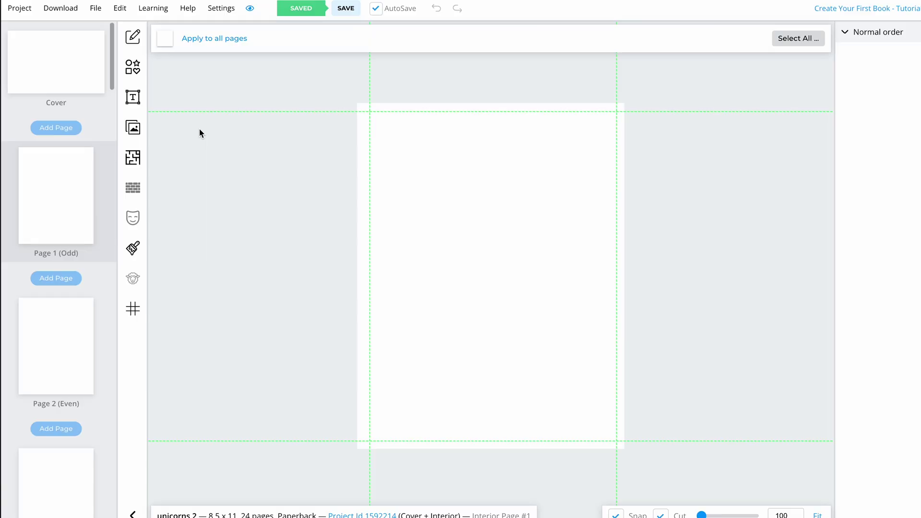
pyautogui.click(133, 66)
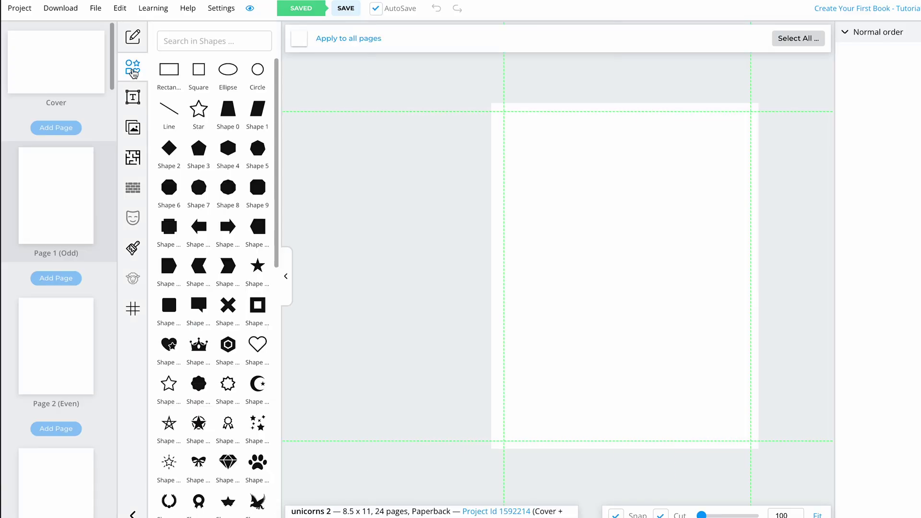
pyautogui.click(173, 77)
pyautogui.moveTo(642, 284); pyautogui.dragTo(720, 316)
pyautogui.moveTo(491, 284); pyautogui.dragTo(486, 454)
pyautogui.click(303, 43)
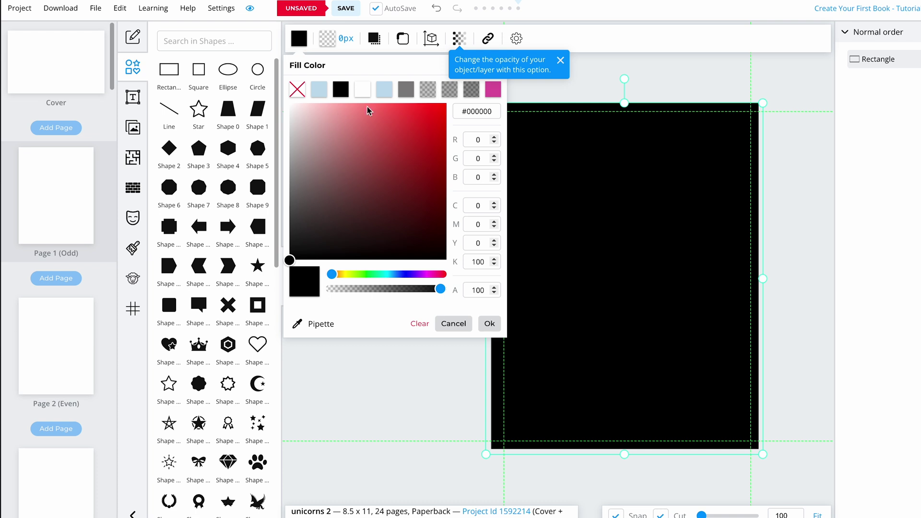
pyautogui.click(362, 90)
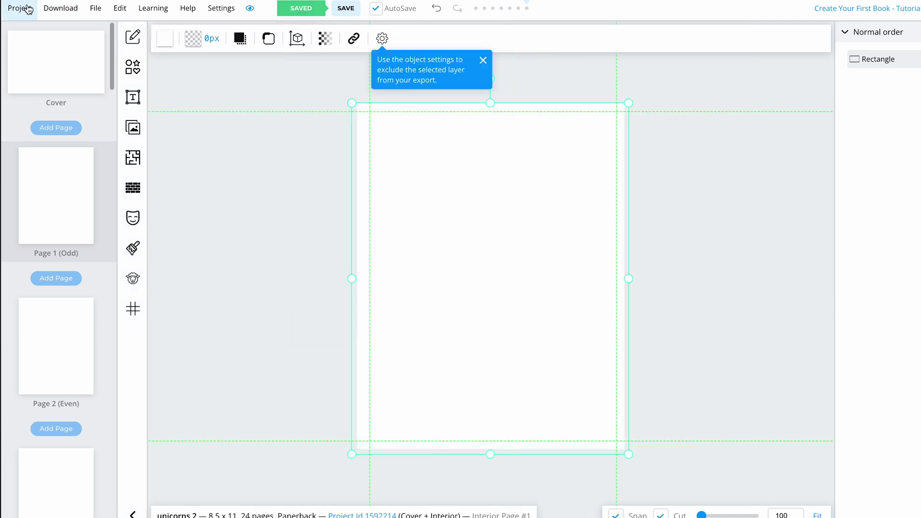
# Download the page and upload "Paperback Interior Page #1 (unicorns) 8_5X11 24 pages No Bleed CMYK.pdf" with all pages and No Margins to My Uploads
pyautogui.click(58, 9)
pyautogui.click(89, 83)
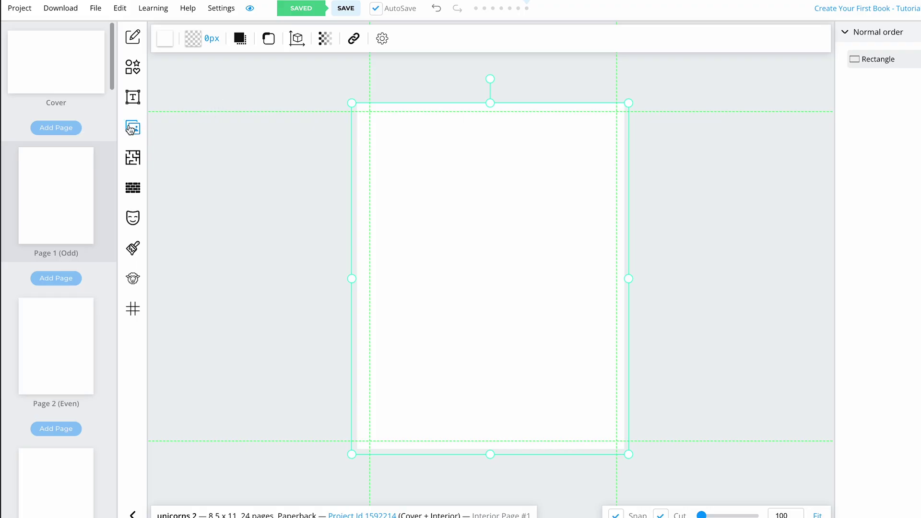
pyautogui.click(133, 131)
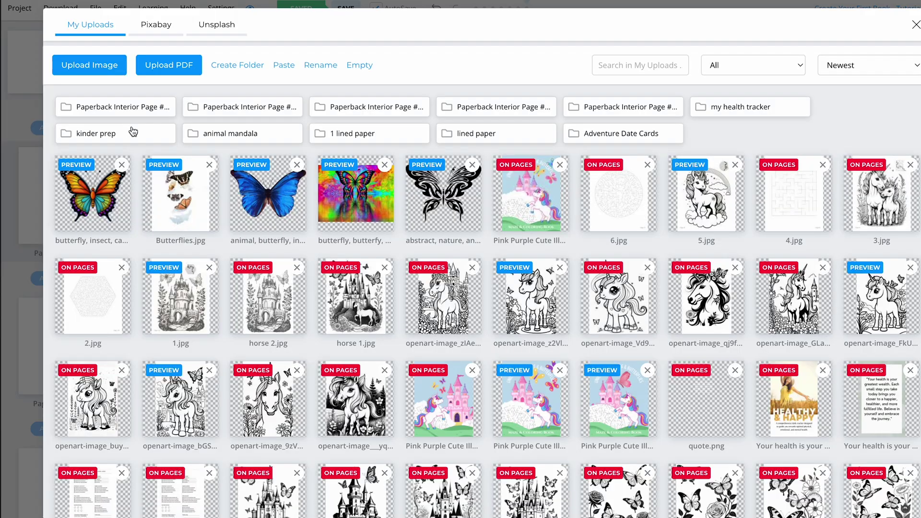
pyautogui.click(160, 67)
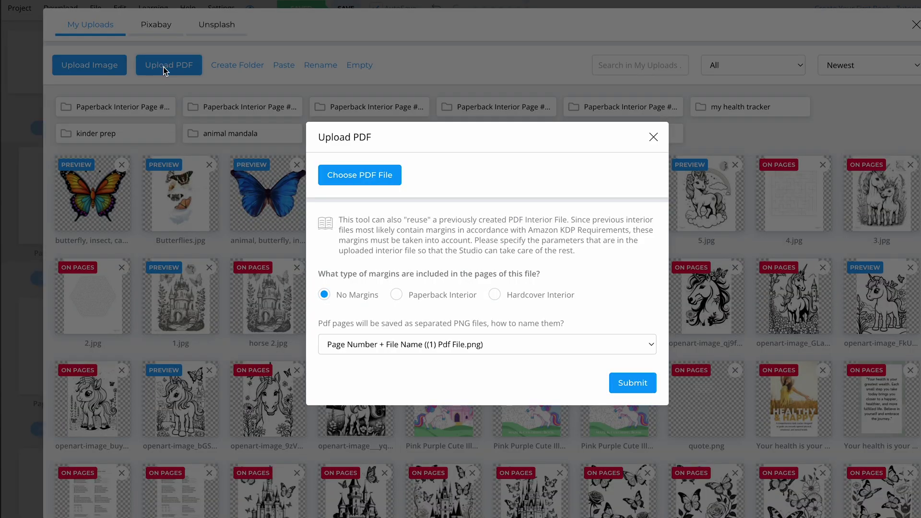
pyautogui.click(356, 172)
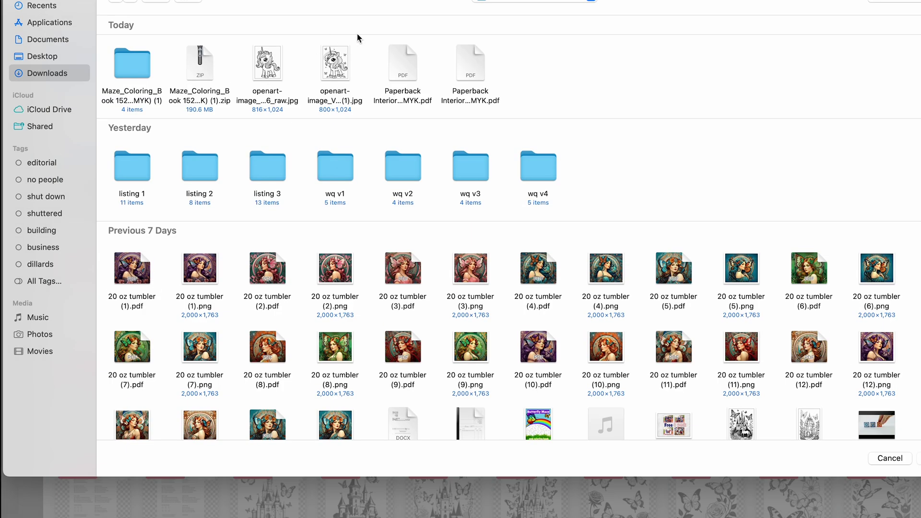
pyautogui.doubleClick(472, 62)
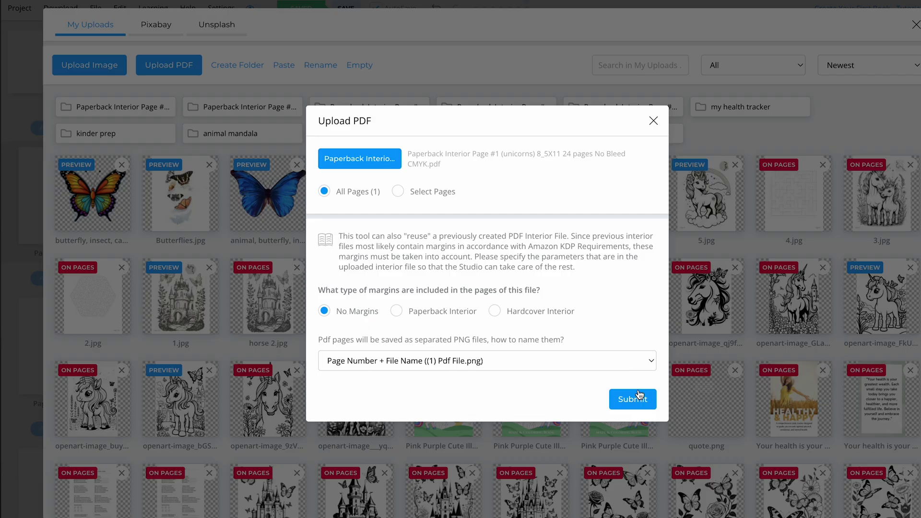
pyautogui.click(638, 398)
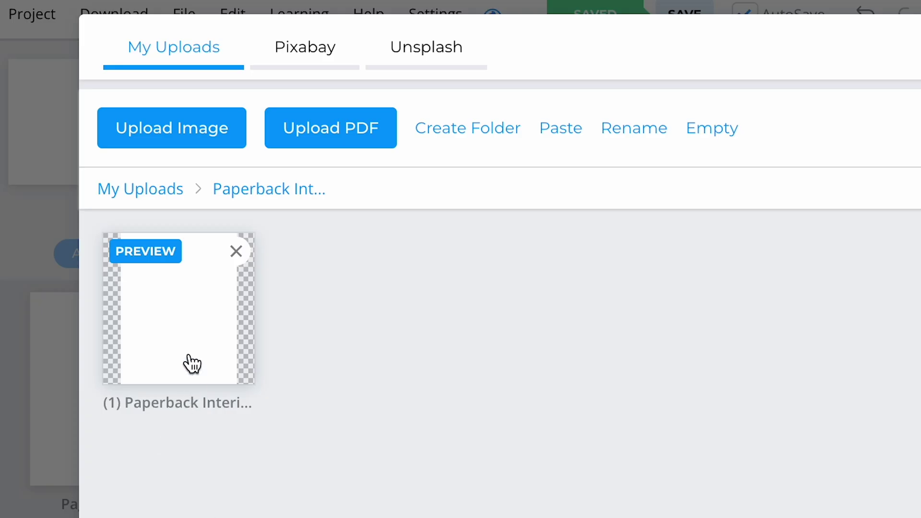
# Apply the uploaded file as page template to Pages 1 to 24 without the cover, resized to fill the whole paper in Paper bleed mode
pyautogui.rightClick(189, 340)
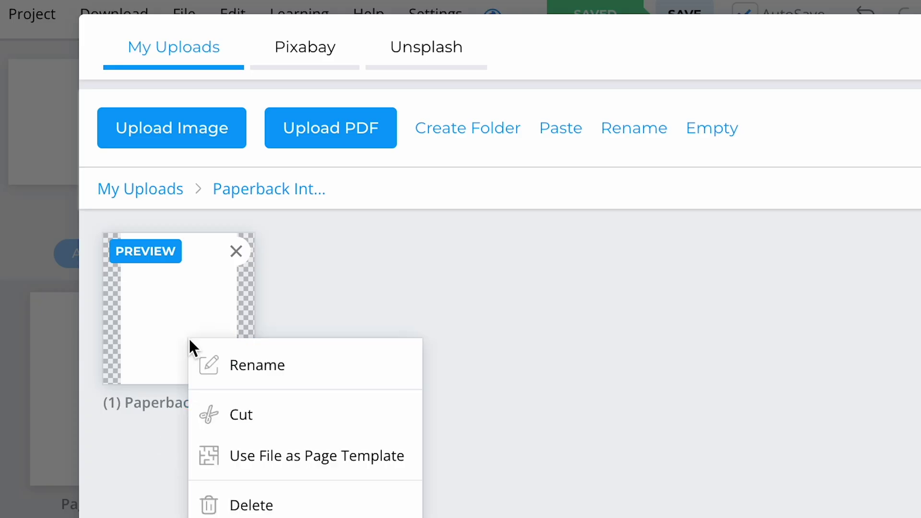
pyautogui.click(280, 455)
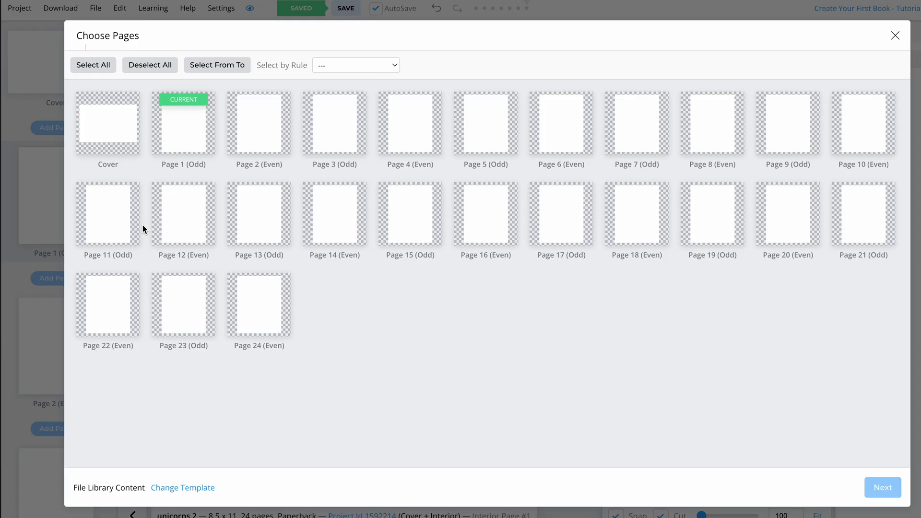
pyautogui.click(92, 64)
pyautogui.click(110, 120)
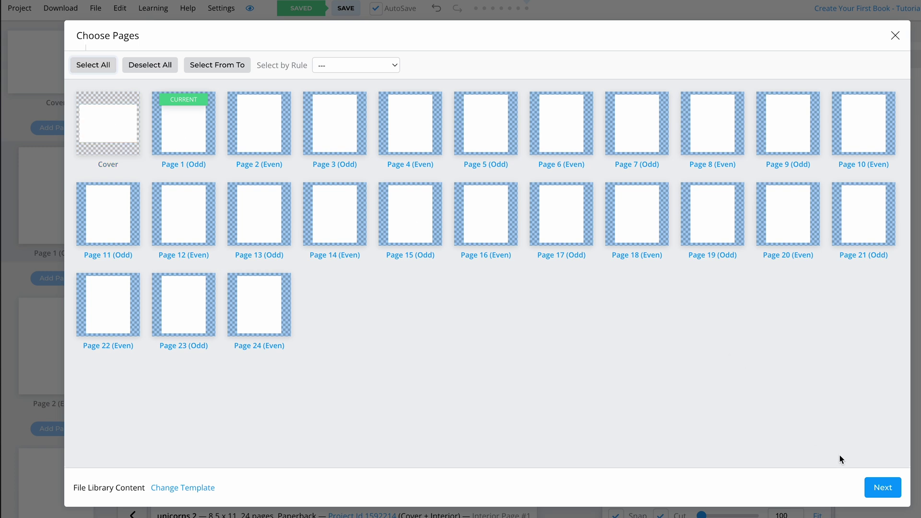
pyautogui.click(883, 488)
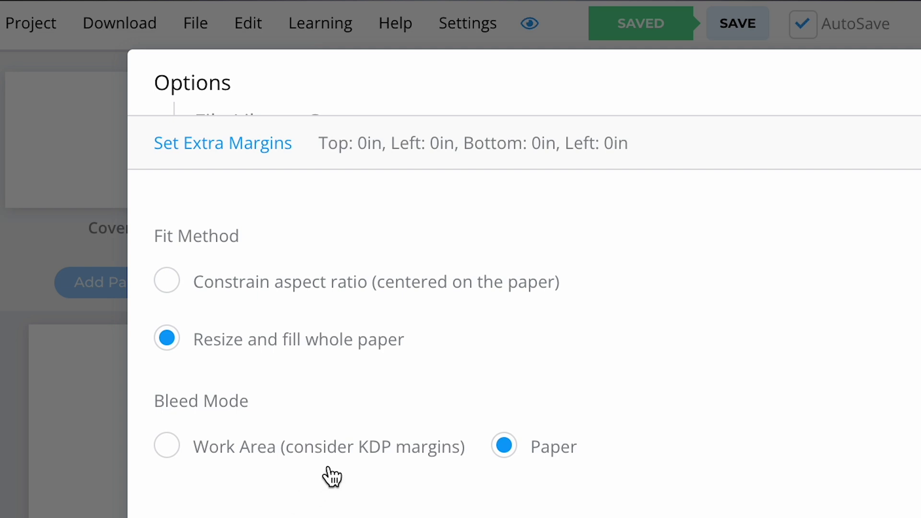
pyautogui.click(865, 493)
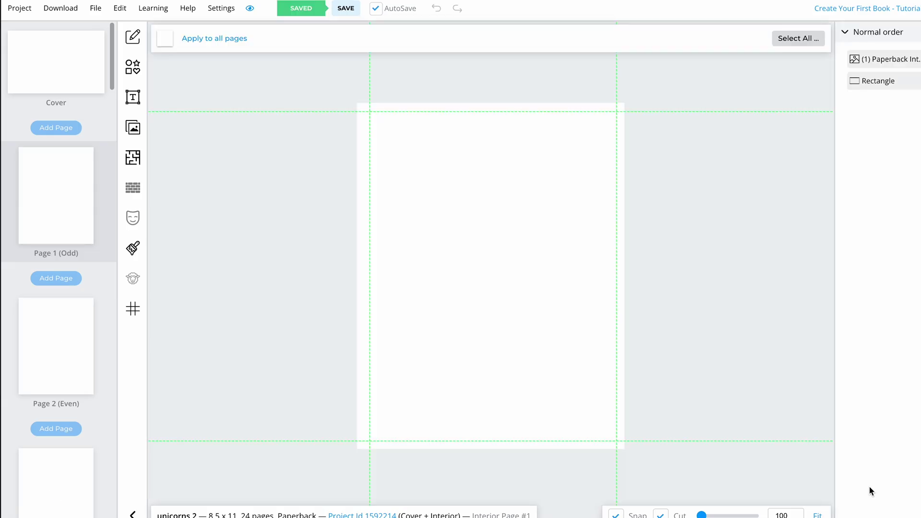
# Widen the template image on Page 2 slightly beyond the page's right edge
pyautogui.click(75, 353)
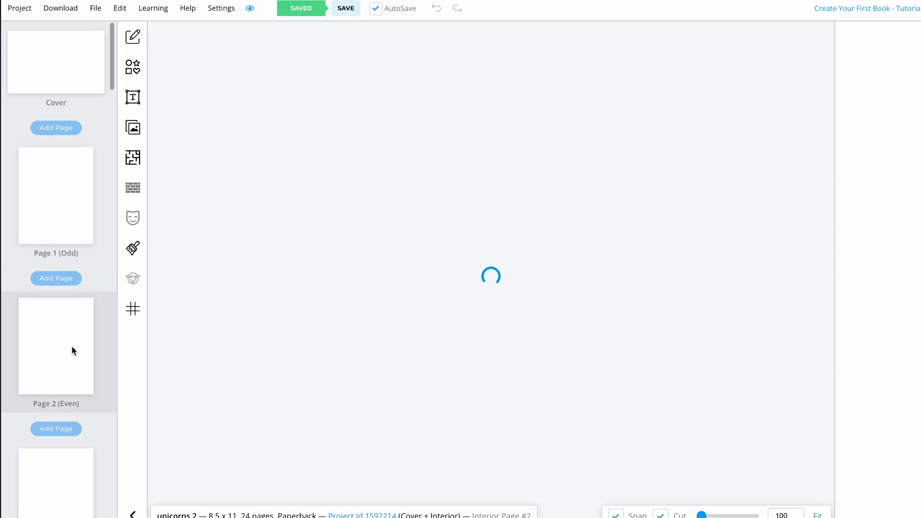
pyautogui.click(519, 198)
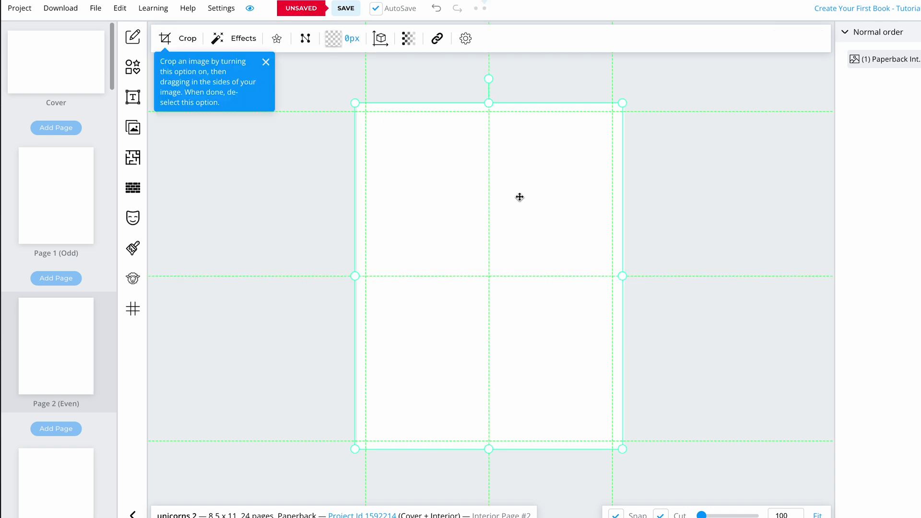
pyautogui.moveTo(622, 276); pyautogui.dragTo(626, 274)
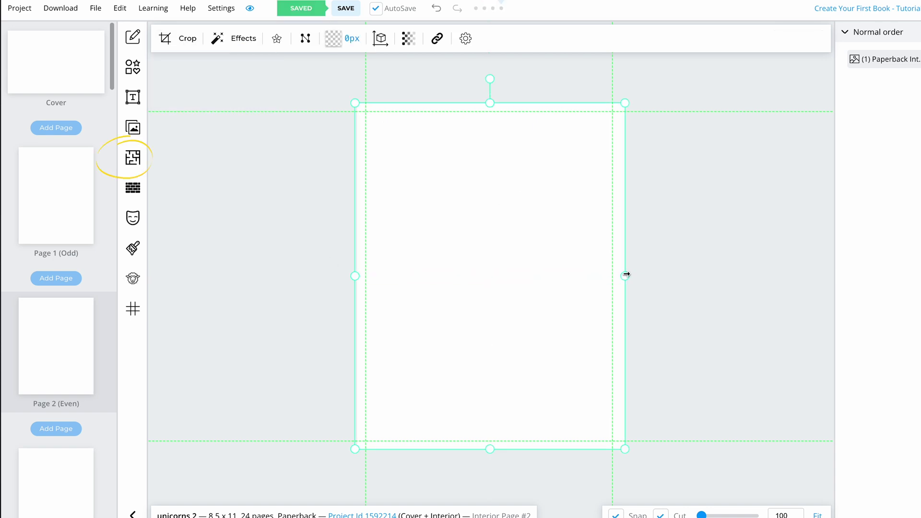
# Choose the Circular Maze interior template from the Maze category and select Pages 2, 4, 6 and 8 for it
pyautogui.click(136, 162)
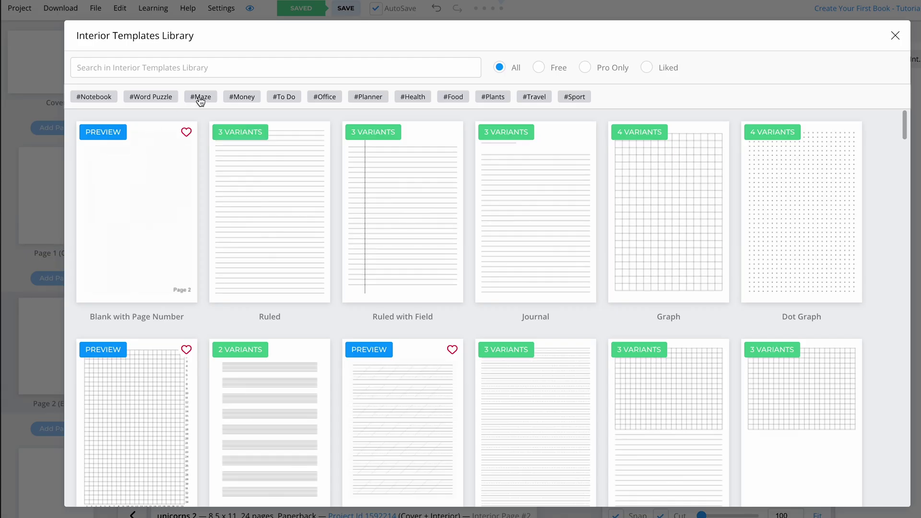
pyautogui.click(204, 98)
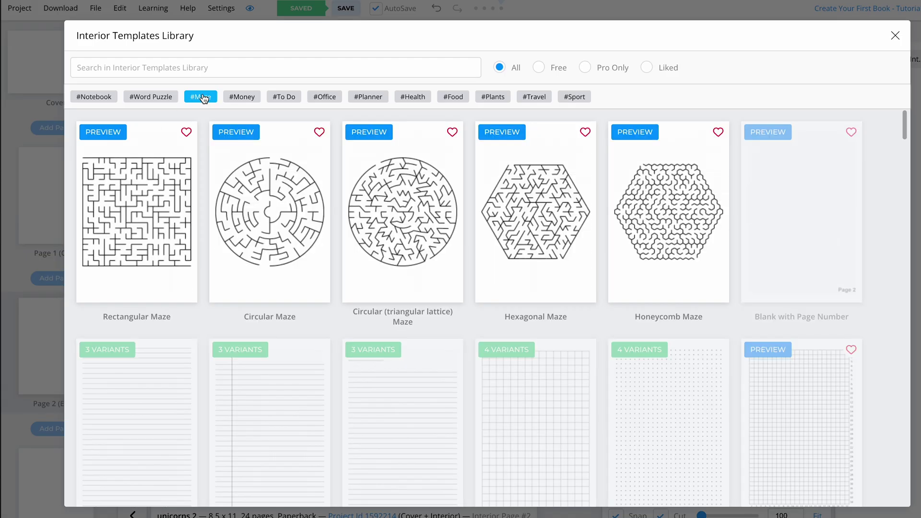
pyautogui.click(274, 207)
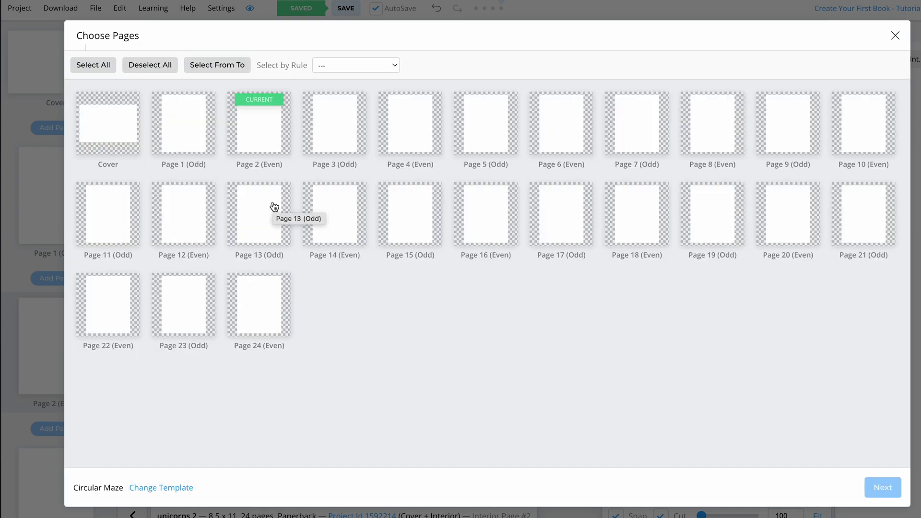
pyautogui.click(265, 138)
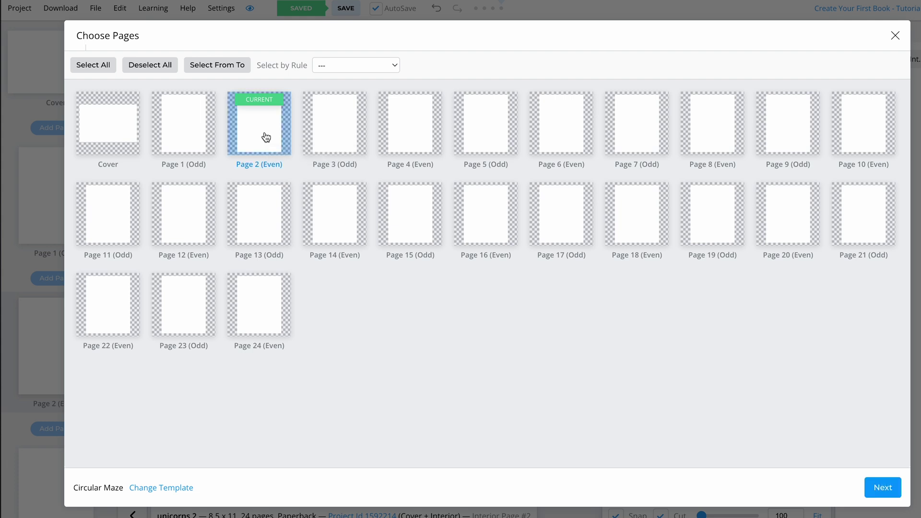
pyautogui.click(404, 124)
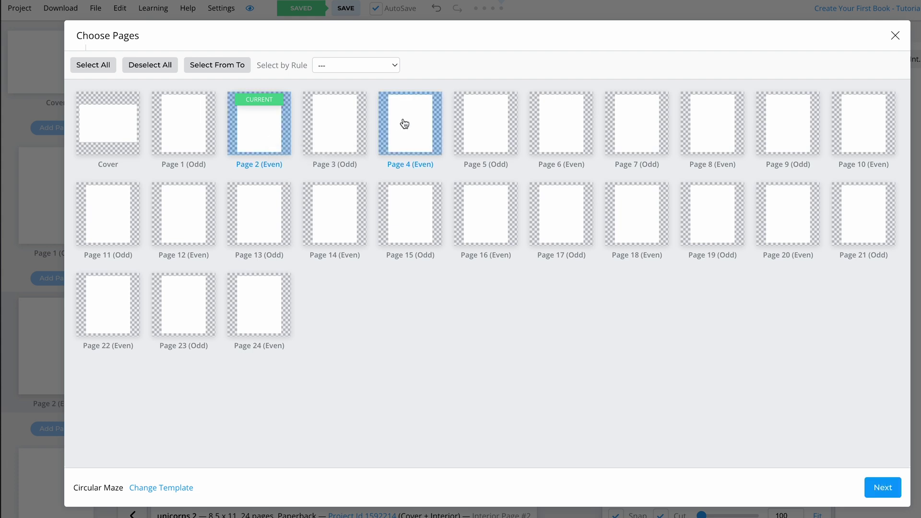
pyautogui.click(560, 135)
pyautogui.click(717, 118)
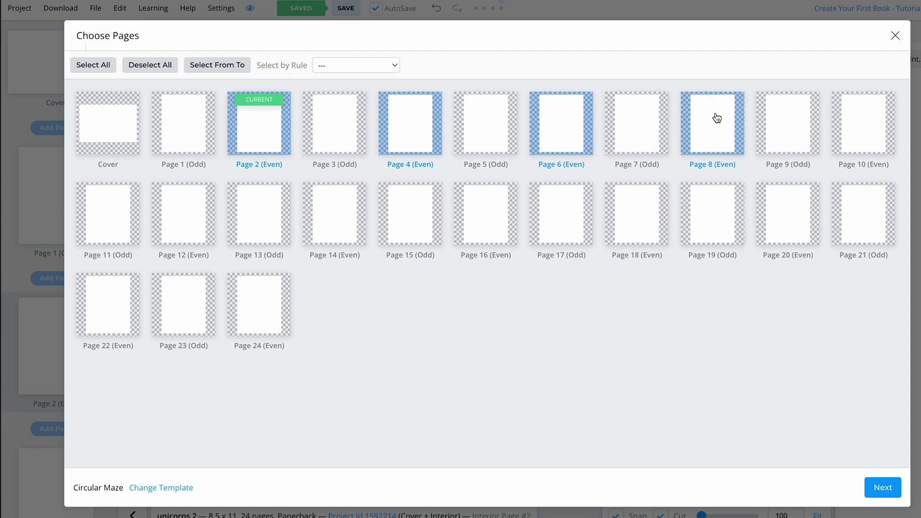
# Keep the solution placement on the next page after each puzzle page and submit the mazes with solutions on Pages 3, 5, 7 and 9
pyautogui.click(882, 488)
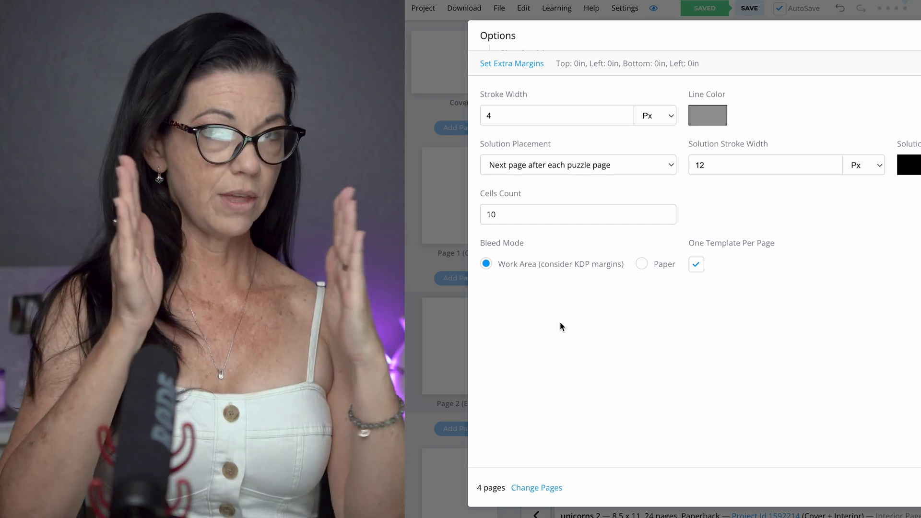
pyautogui.click(671, 165)
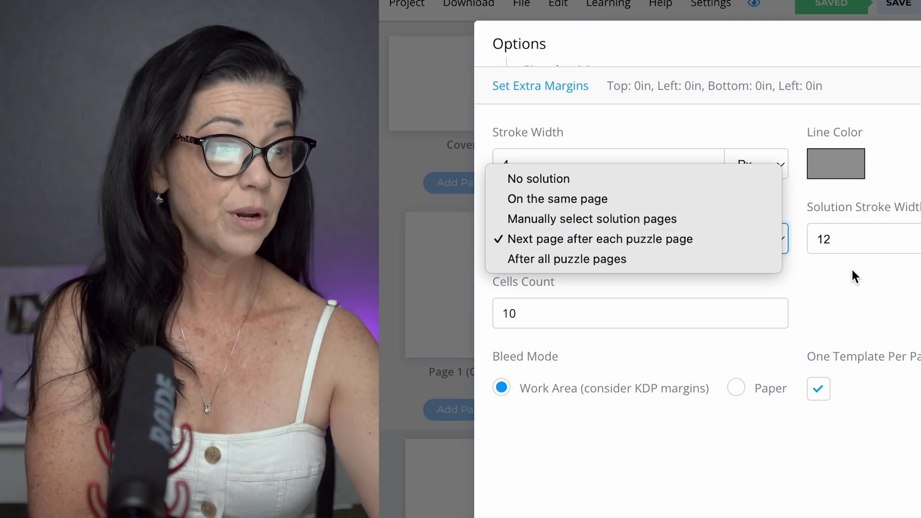
pyautogui.click(852, 270)
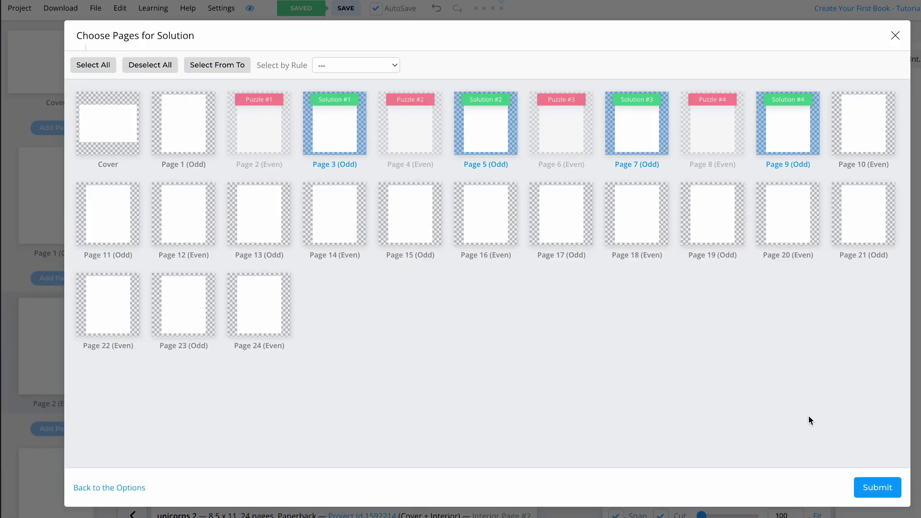
pyautogui.click(878, 487)
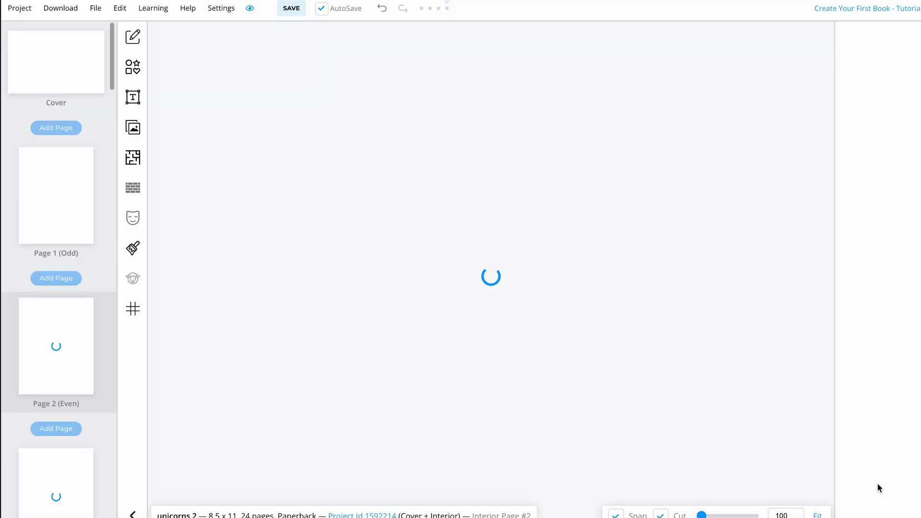
# Shrink the maze solution on Page 3 to a small thumbnail and place it in the upper-left corner inside the page margins
pyautogui.scroll(-5, 98, 343)
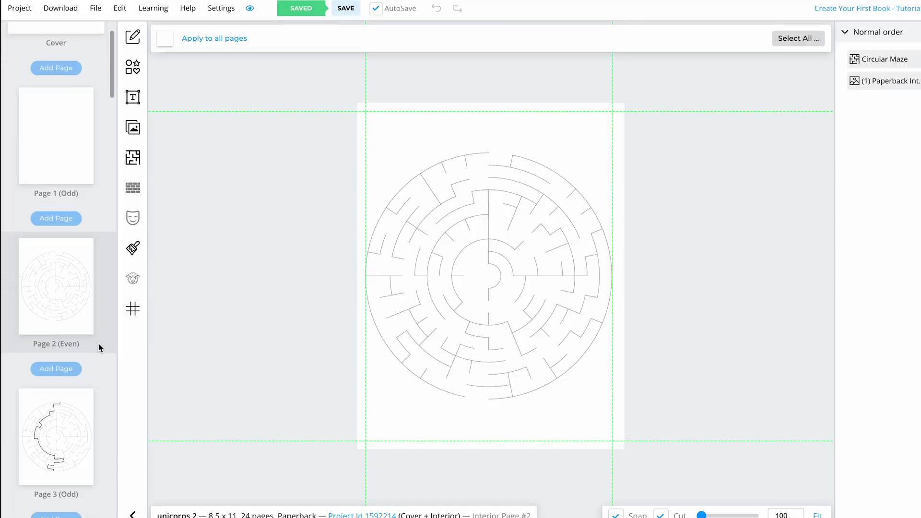
pyautogui.click(73, 271)
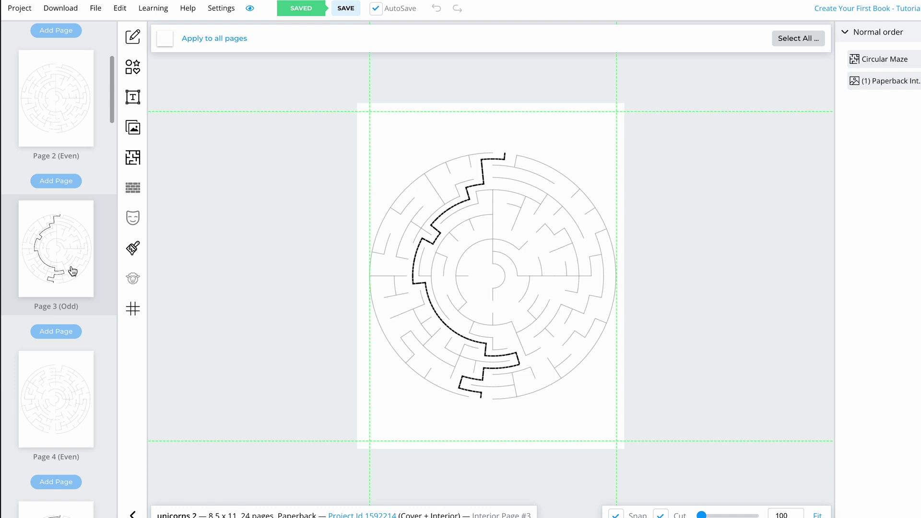
pyautogui.click(540, 249)
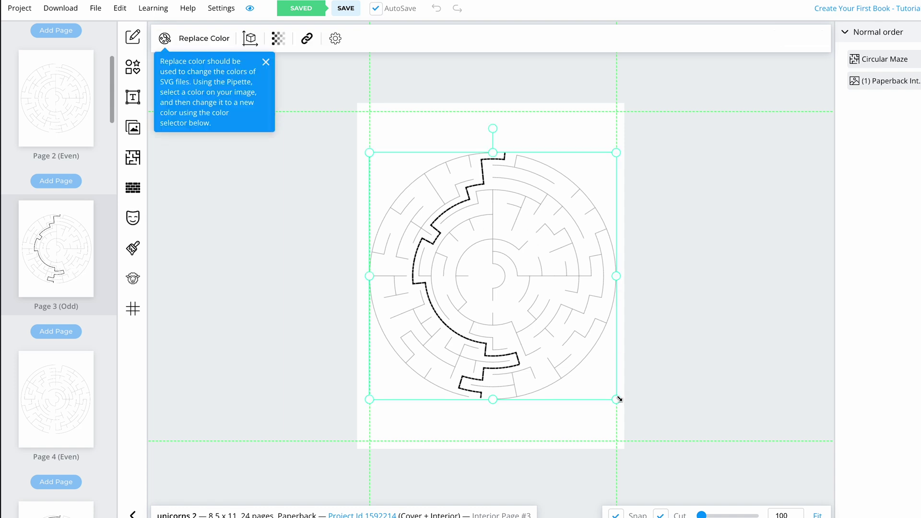
pyautogui.moveTo(617, 400); pyautogui.dragTo(423, 210)
pyautogui.moveTo(387, 183); pyautogui.dragTo(387, 142)
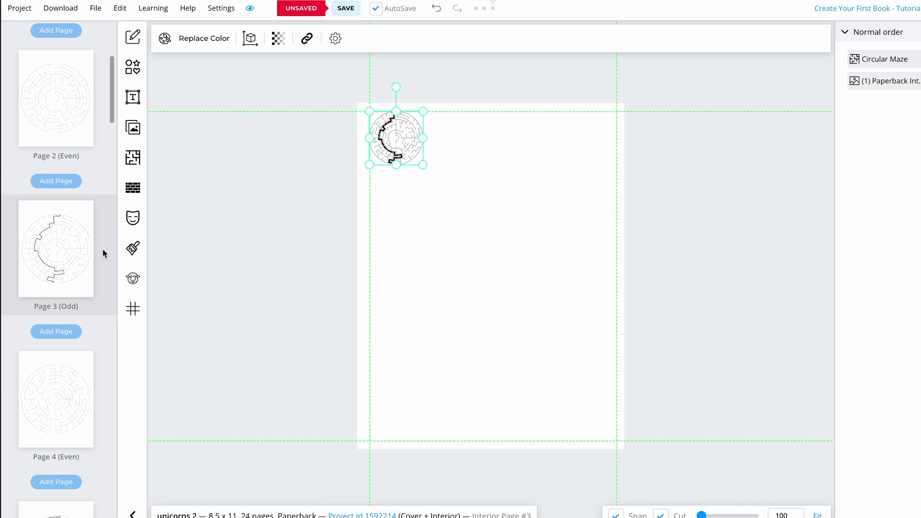
# Switch to OpenArt in a new browser tab and show its image models
pyautogui.press('super+t')
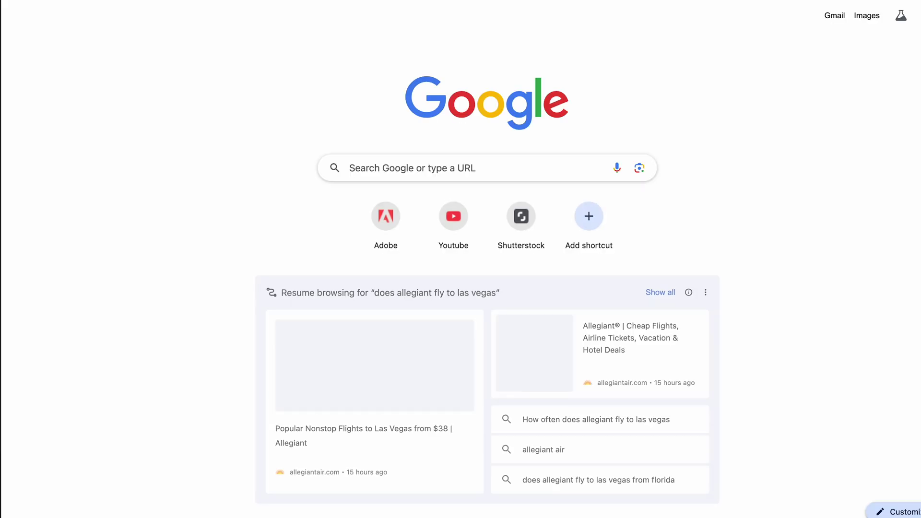
pyautogui.write('open')
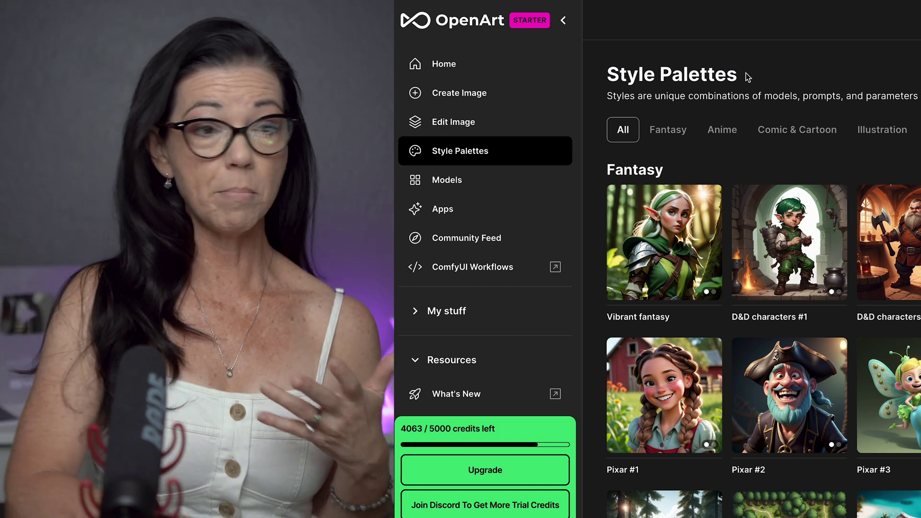
pyautogui.click(477, 180)
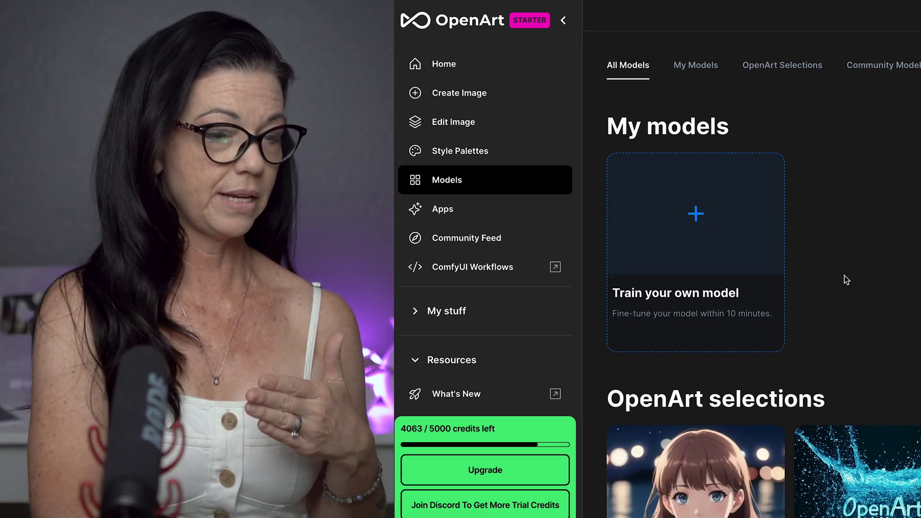
# Find the Coloring Pages community model and start creating an image with it
pyautogui.scroll(-6, 847, 280)
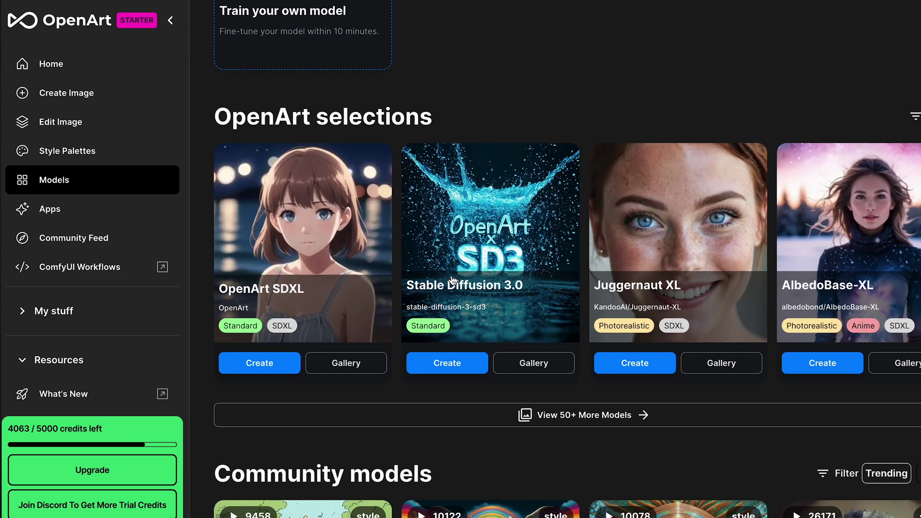
pyautogui.scroll(-10, 452, 280)
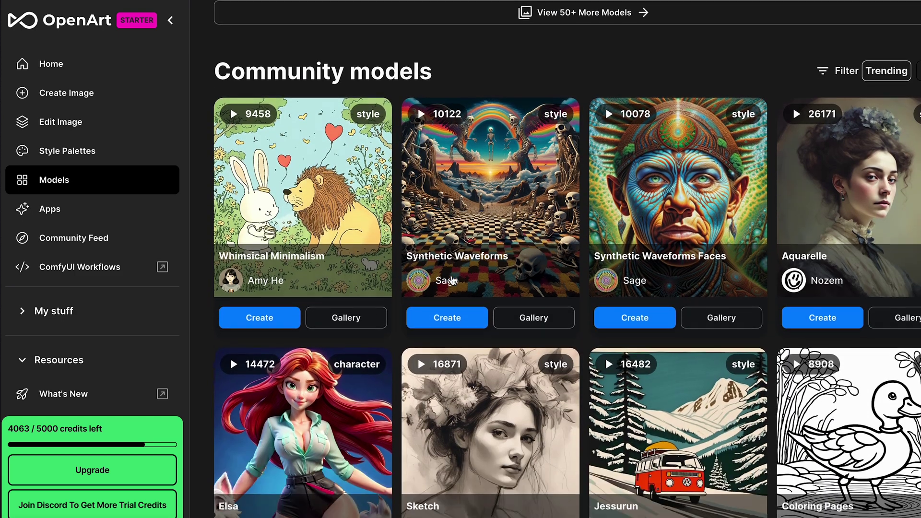
pyautogui.scroll(-1, 451, 275)
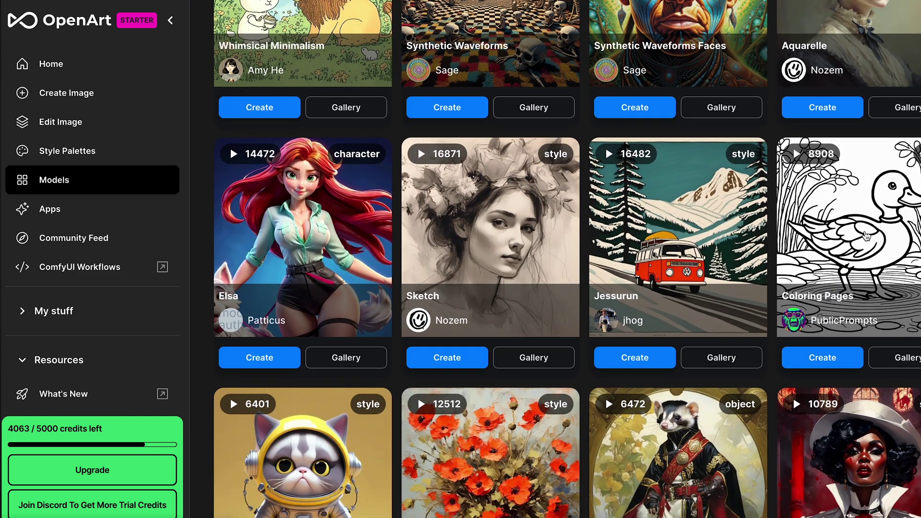
pyautogui.click(832, 231)
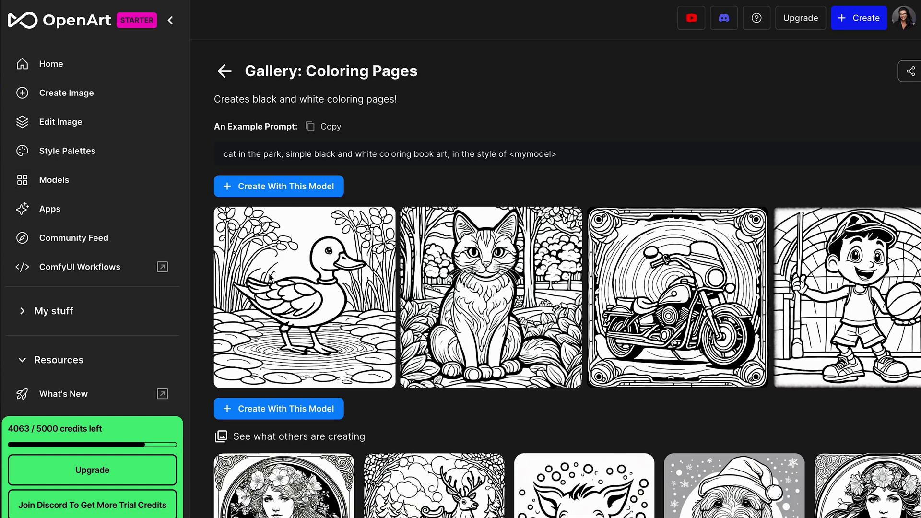
pyautogui.click(280, 195)
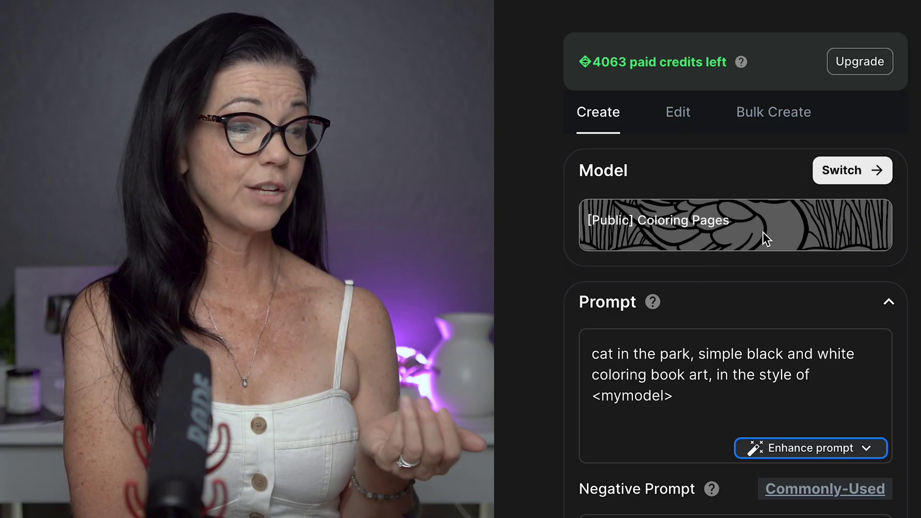
# Change the prompt to "unicorn, one horn, cartoon style, simple black and white coloring book art, in the style of <mymodel>"
pyautogui.scroll(-1, 816, 381)
pyautogui.scroll(-2, 815, 382)
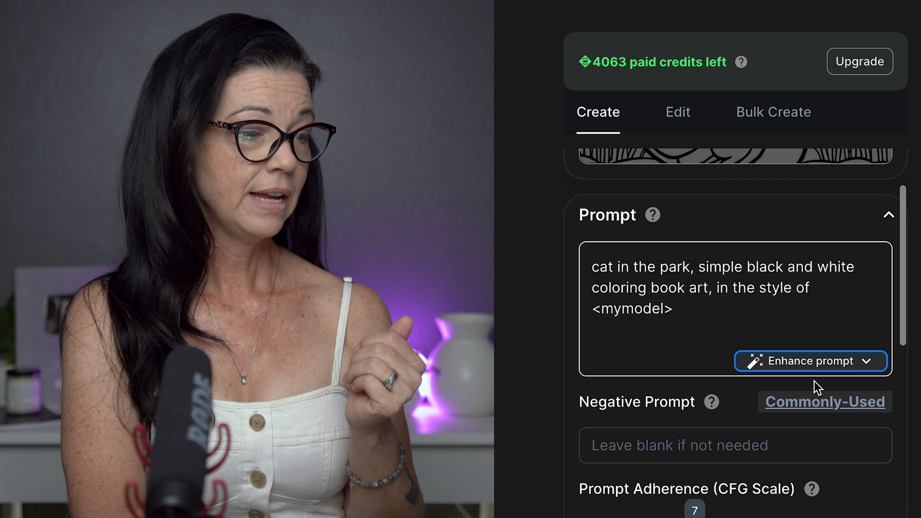
pyautogui.click(698, 267)
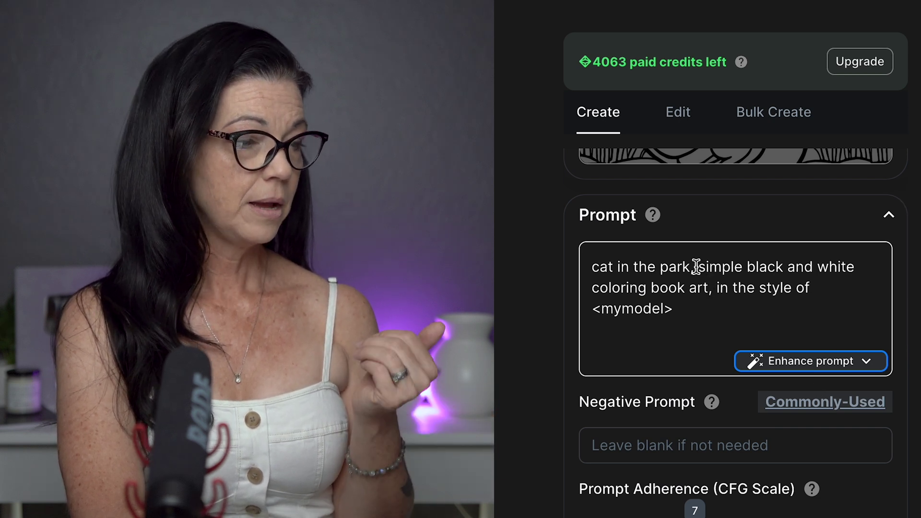
pyautogui.hotkey('shift', 'Home')
pyautogui.write('unicor')
pyautogui.write('n, one horn')
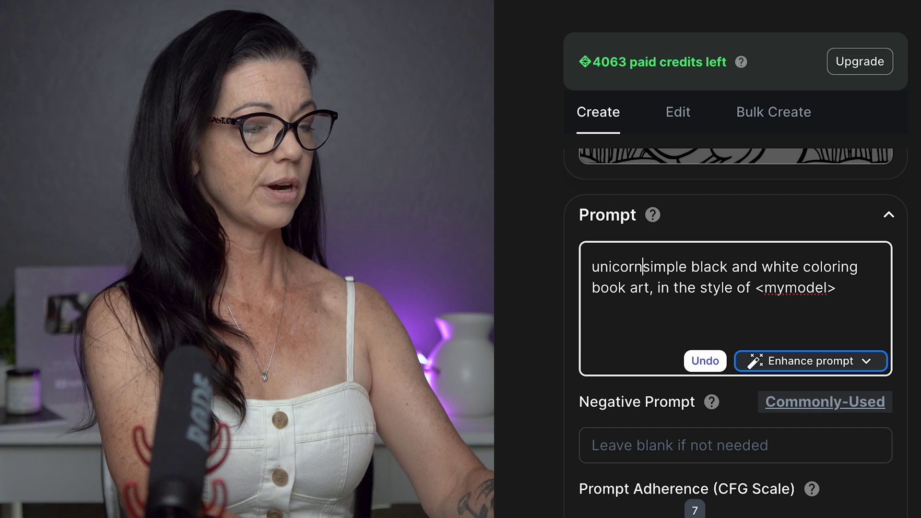
pyautogui.write(',')
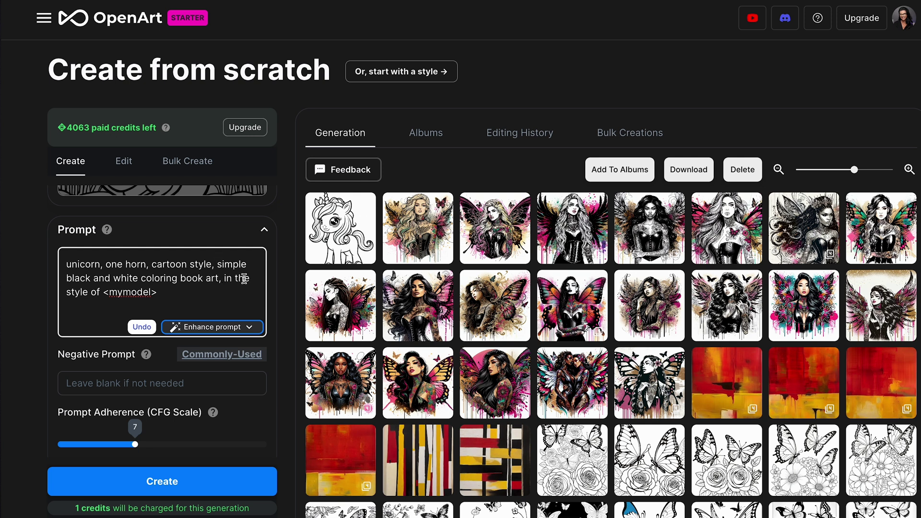
# Upload the 816×1,024 OpenArt raw JPG of the unicorn as the General (Image to Image) guidance image
pyautogui.scroll(-4, 218, 283)
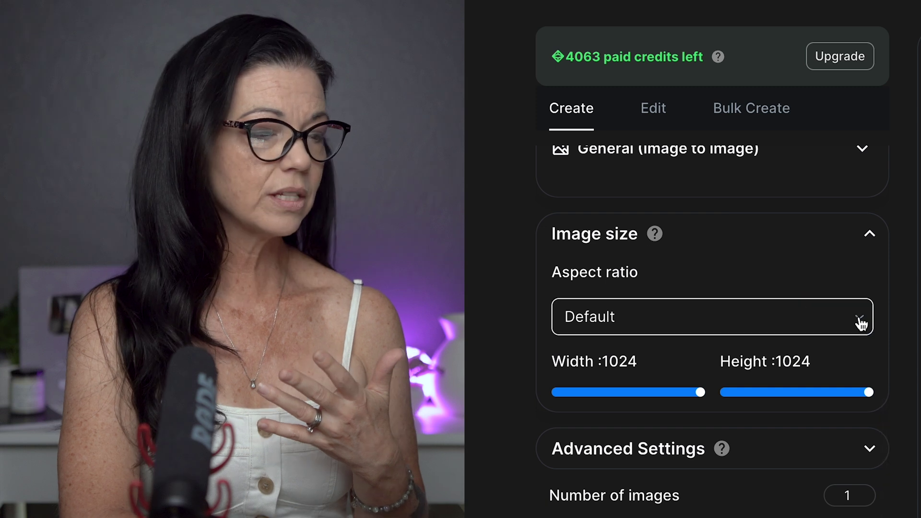
pyautogui.scroll(3, 868, 331)
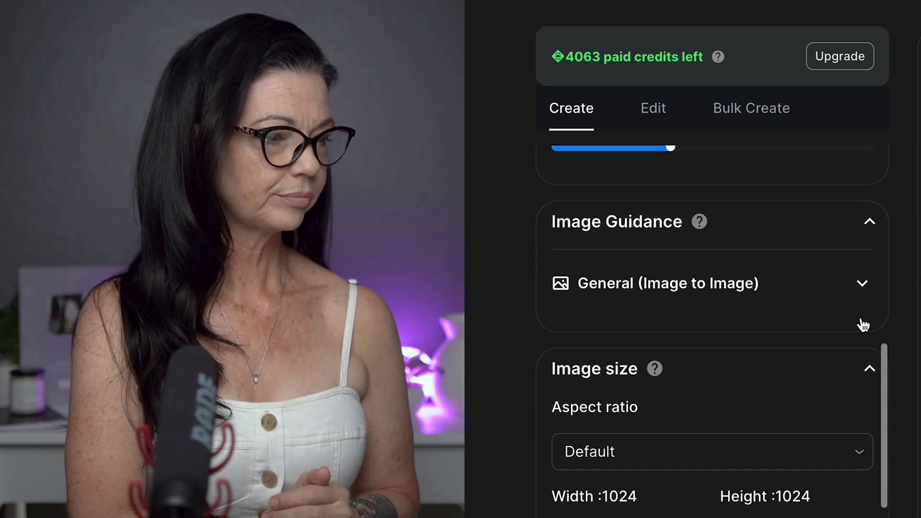
pyautogui.click(863, 284)
pyautogui.click(774, 434)
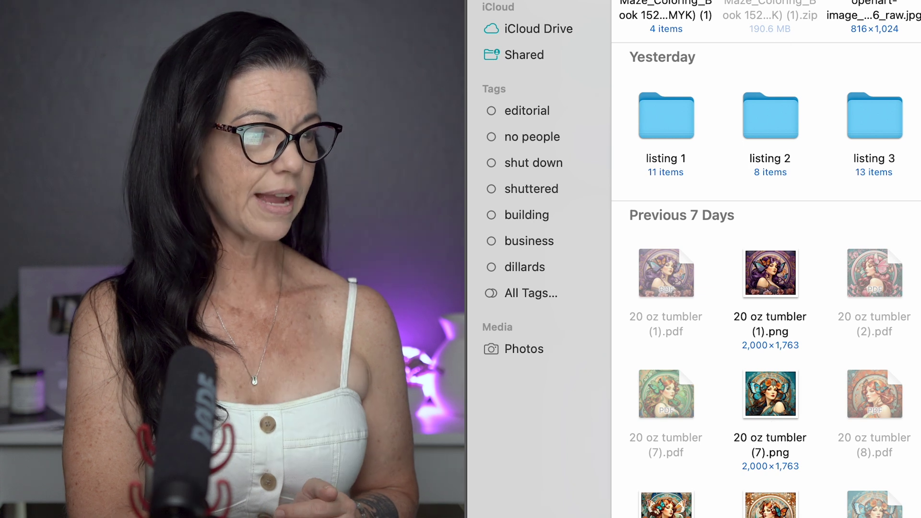
pyautogui.doubleClick(874, 19)
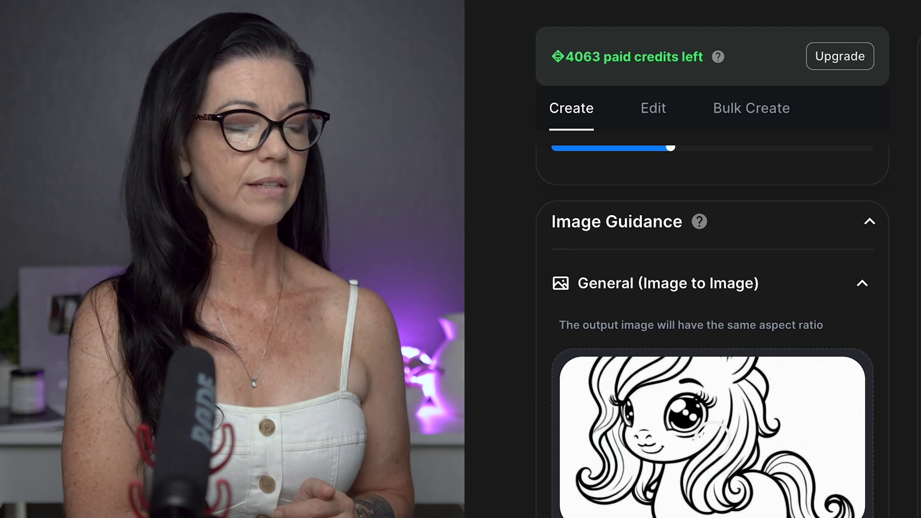
# Set the aspect ratio to Vertical (4:5), generate one unicorn image and open the new result
pyautogui.scroll(-3, 804, 391)
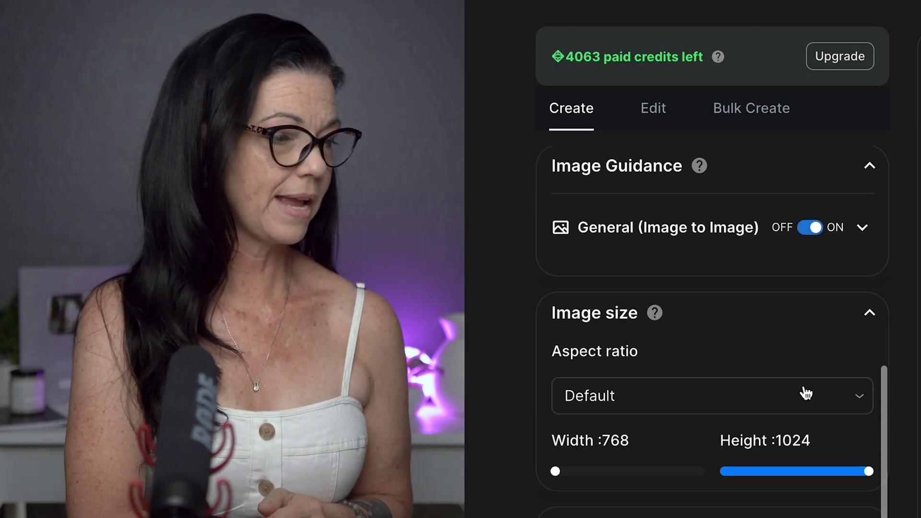
pyautogui.click(859, 357)
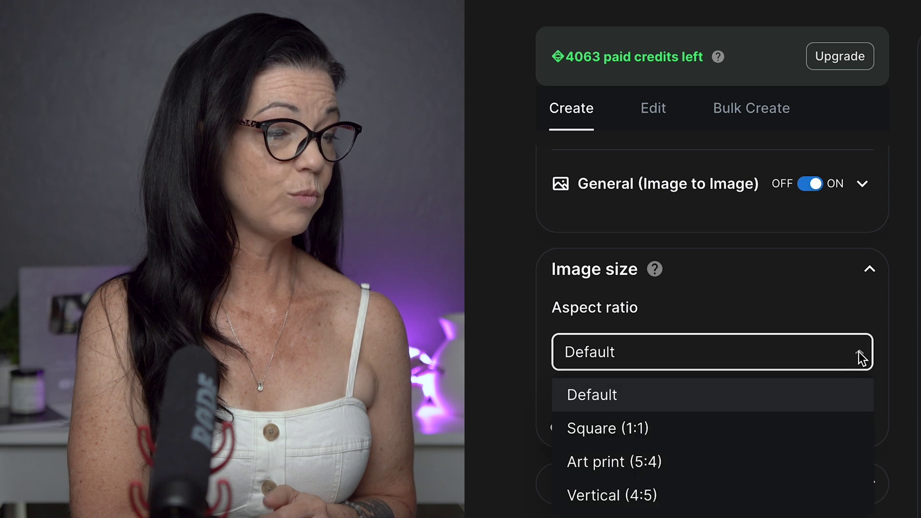
pyautogui.scroll(-1, 862, 359)
pyautogui.scroll(1, 862, 359)
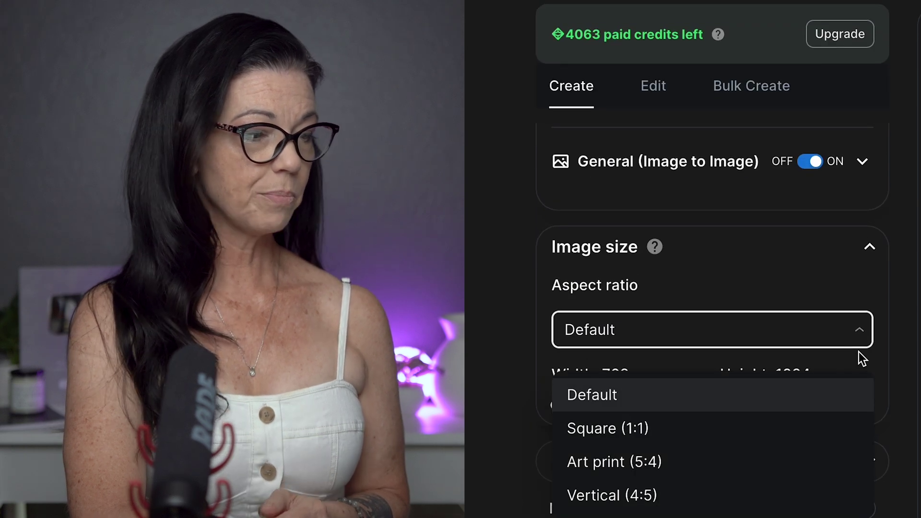
pyautogui.click(661, 494)
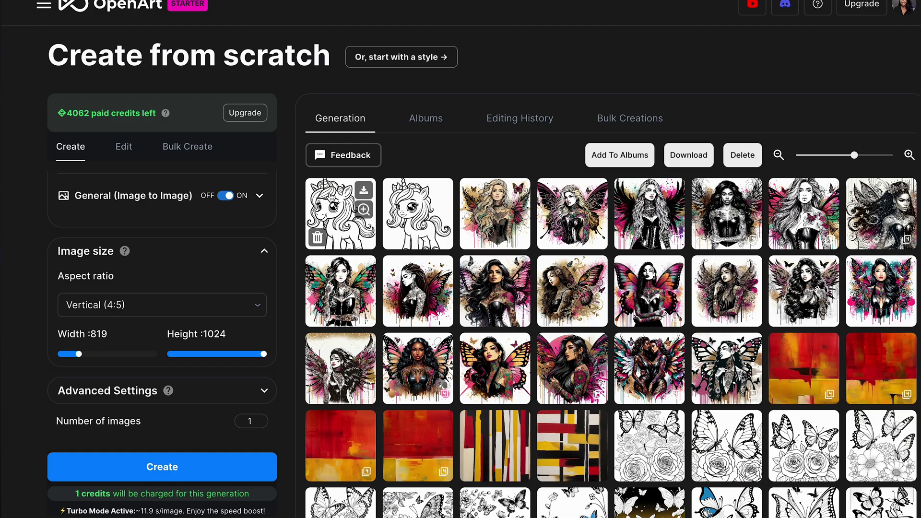
pyautogui.click(337, 161)
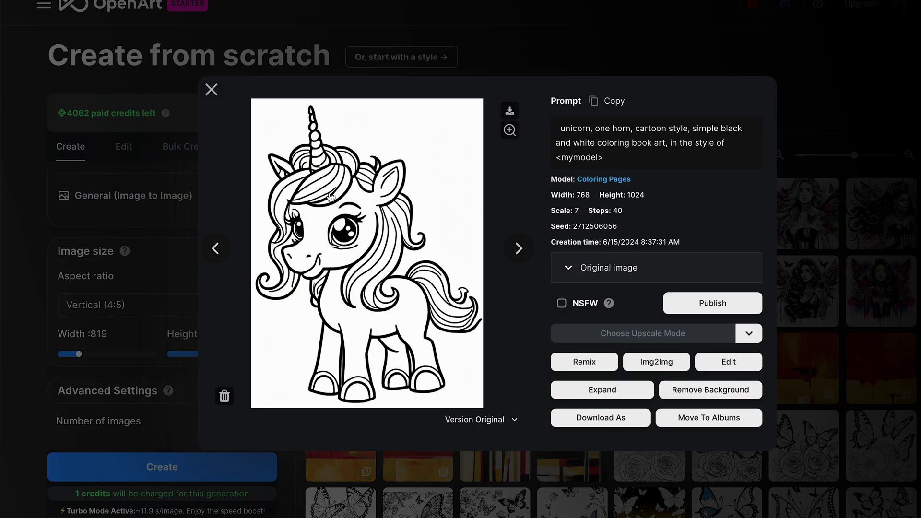
# Download the newly generated cartoon unicorn image
pyautogui.click(505, 111)
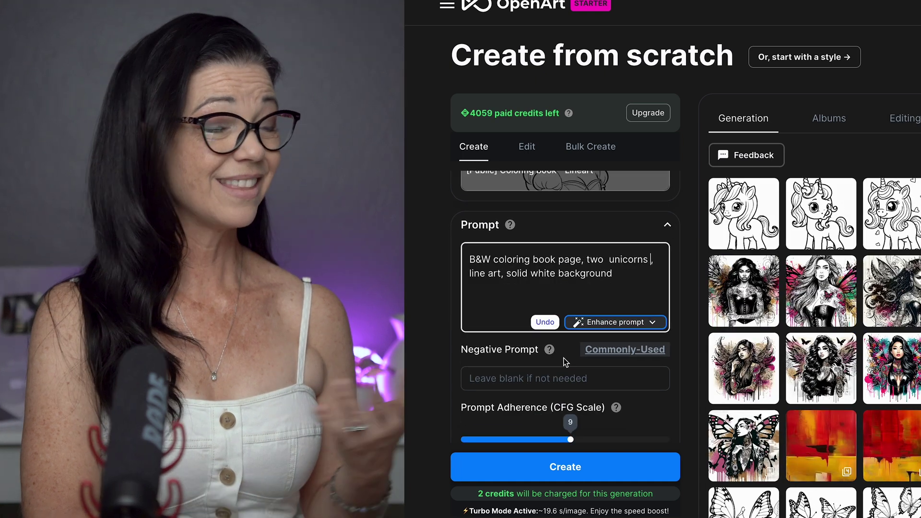
# Fill the negative prompt with the commonly used General and People presets and generate the two-unicorn coloring page
pyautogui.click(604, 351)
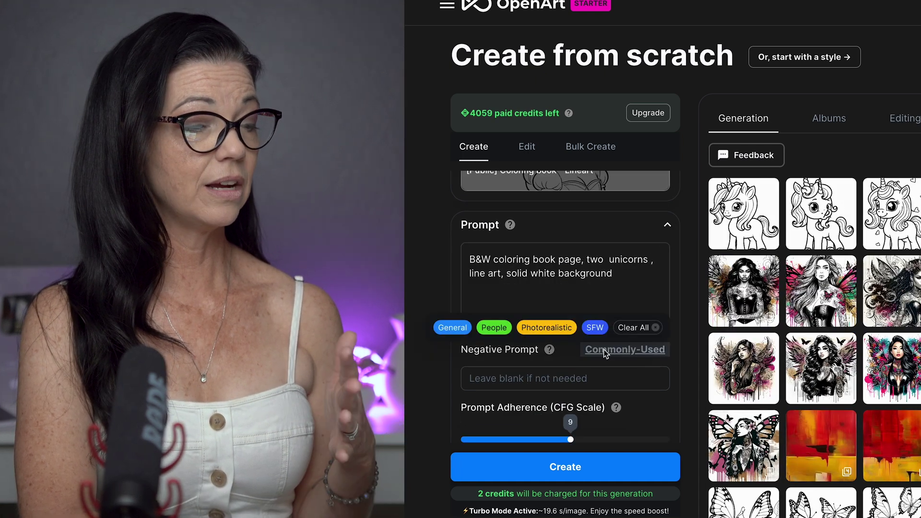
pyautogui.click(447, 329)
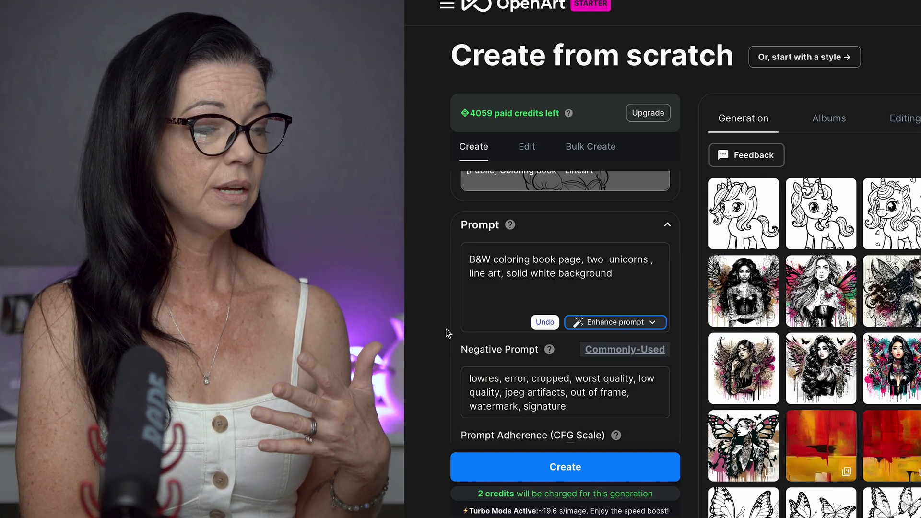
pyautogui.click(617, 353)
pyautogui.click(494, 330)
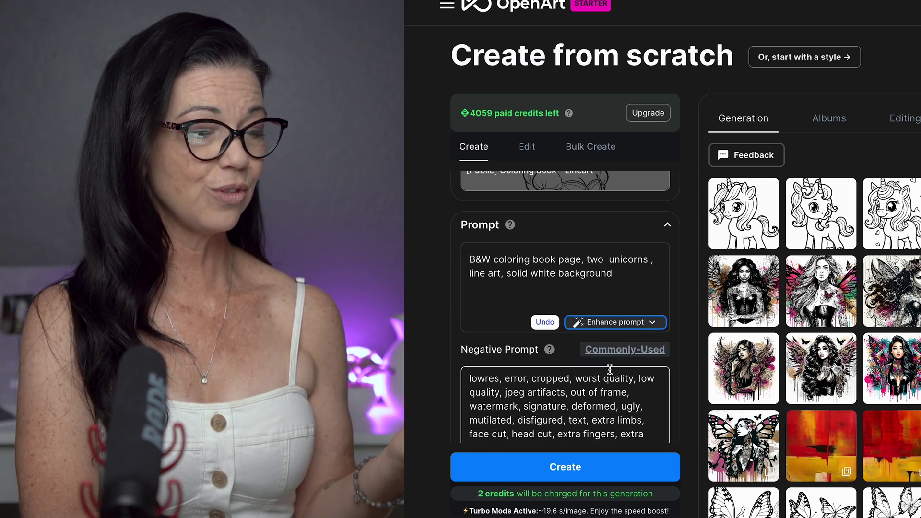
pyautogui.scroll(-5, 680, 402)
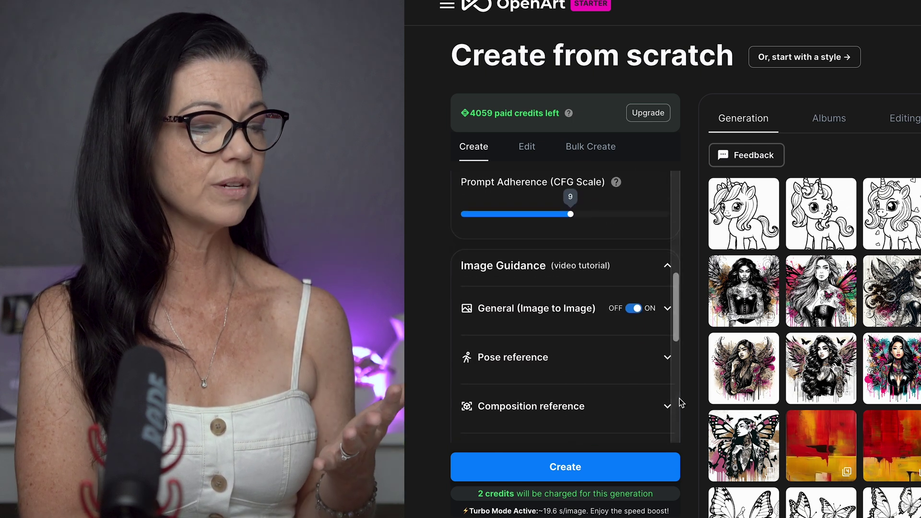
pyautogui.scroll(-1, 681, 402)
pyautogui.click(571, 468)
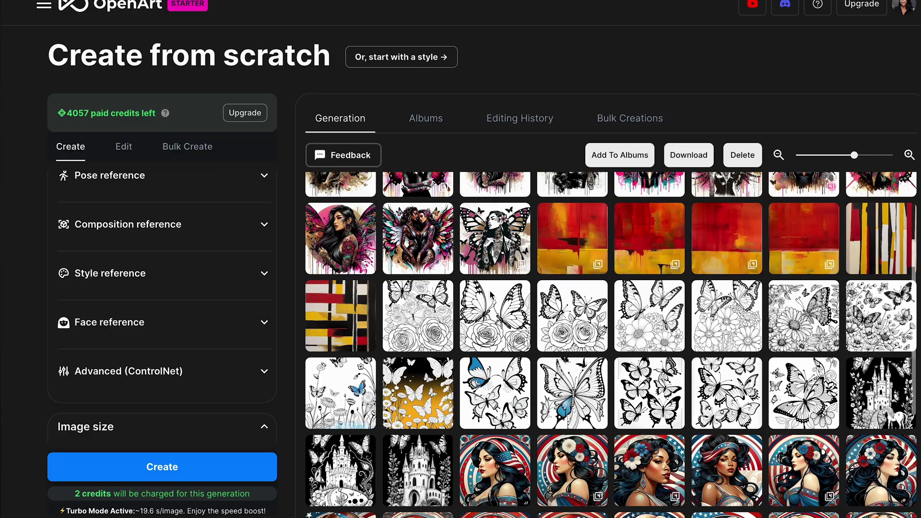
# Find the earlier black and white unicorn head with flowers and a butterfly among the generations and download it
pyautogui.scroll(-5, 490, 294)
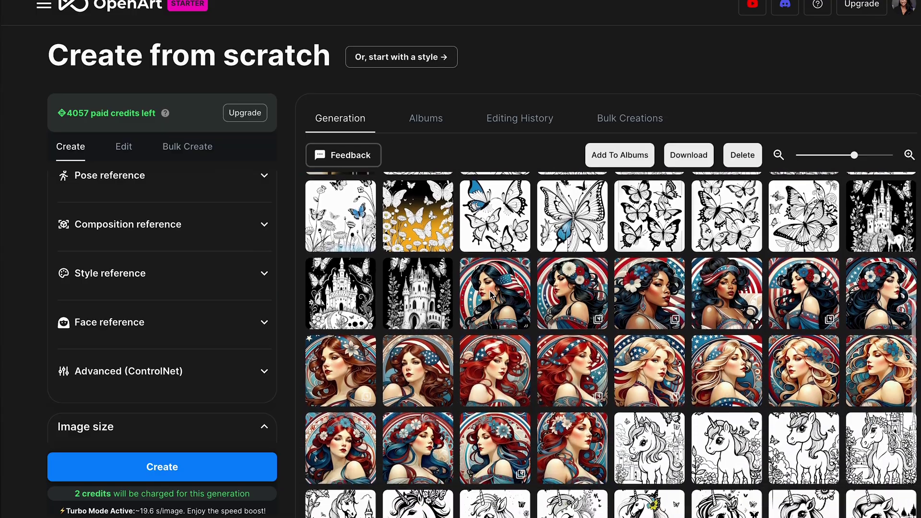
pyautogui.scroll(-1, 491, 294)
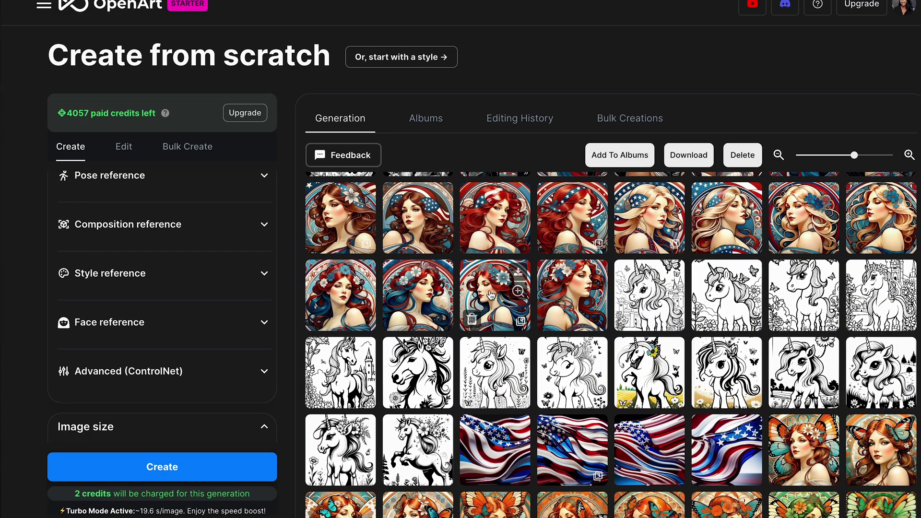
pyautogui.click(409, 368)
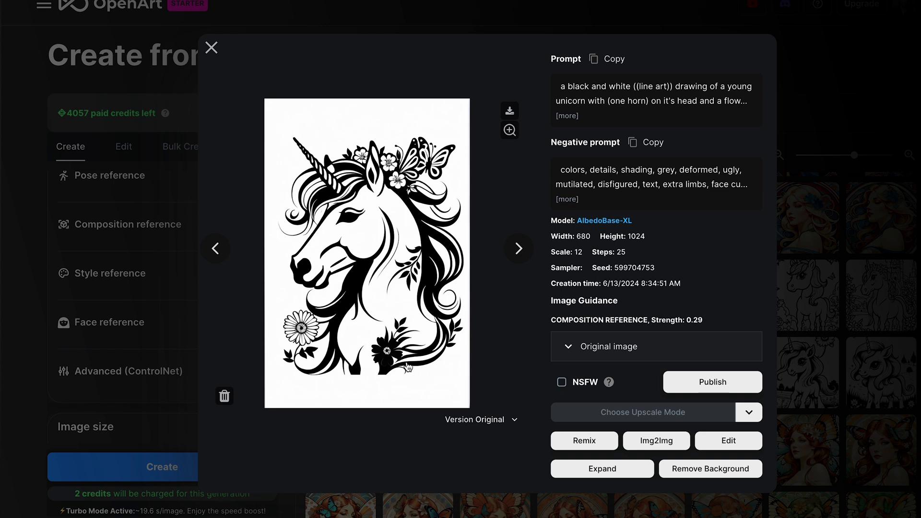
pyautogui.click(510, 111)
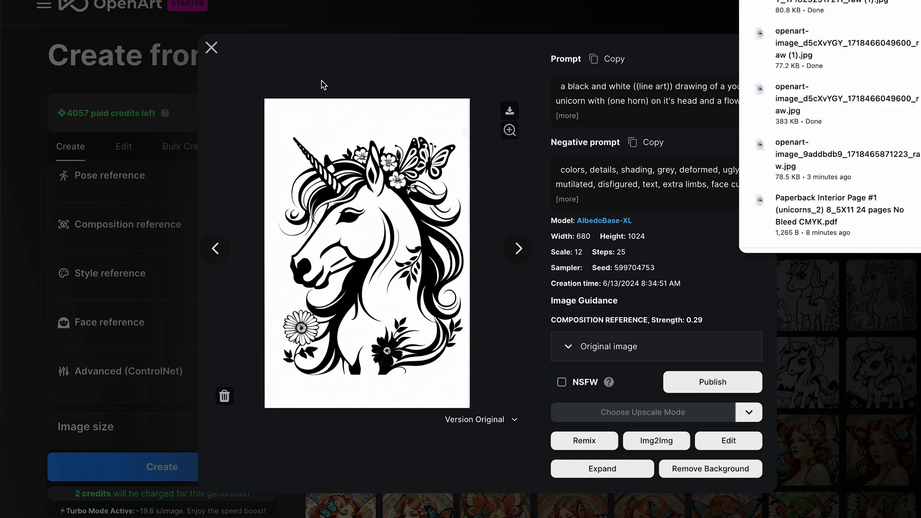
pyautogui.click(211, 48)
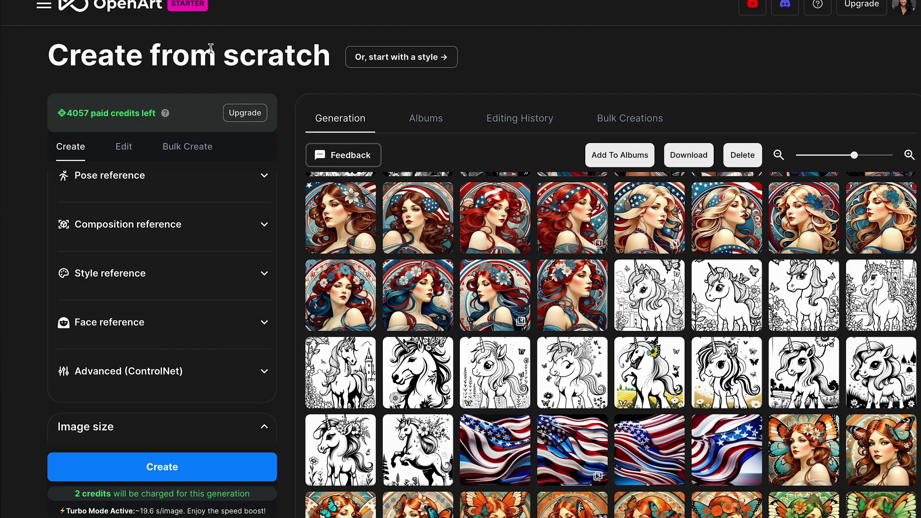
# Upload the 680×1,024 unicorn head JPG as the Style reference image, with an influence strength of 0.53
pyautogui.click(264, 275)
pyautogui.click(197, 352)
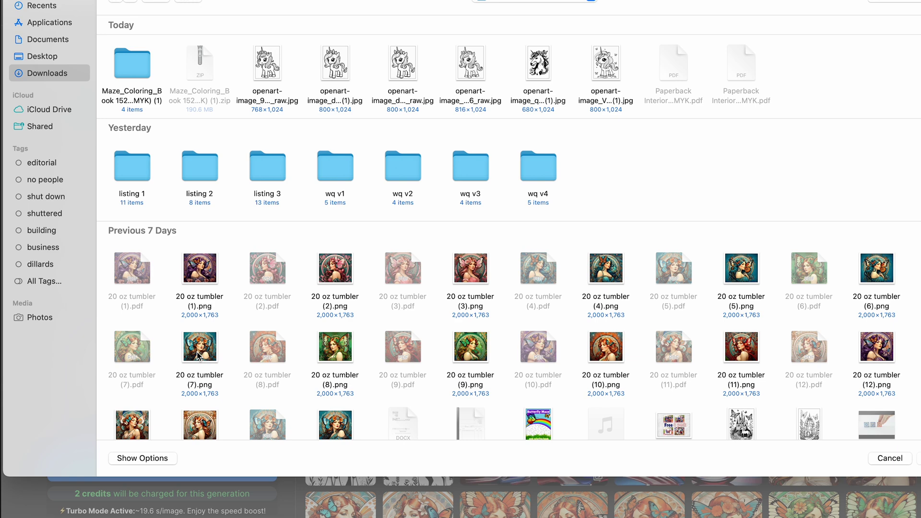
pyautogui.doubleClick(546, 61)
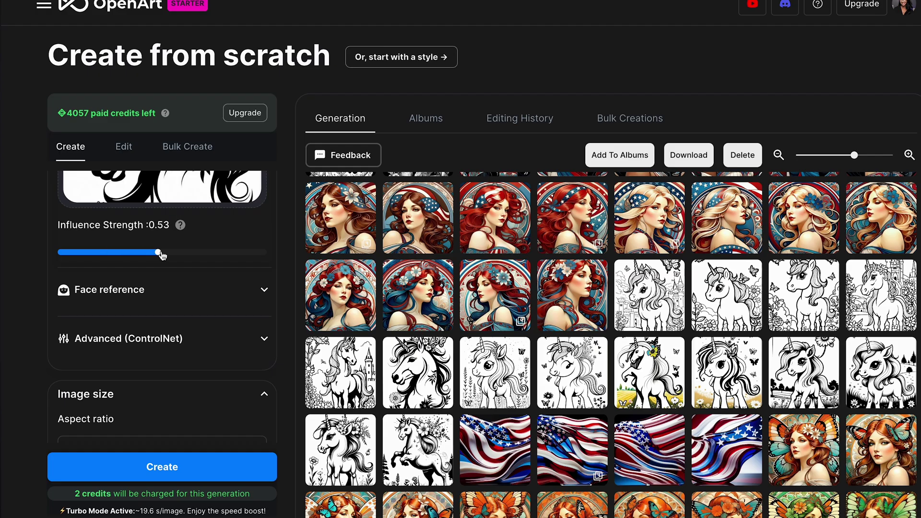
pyautogui.scroll(-3, 194, 359)
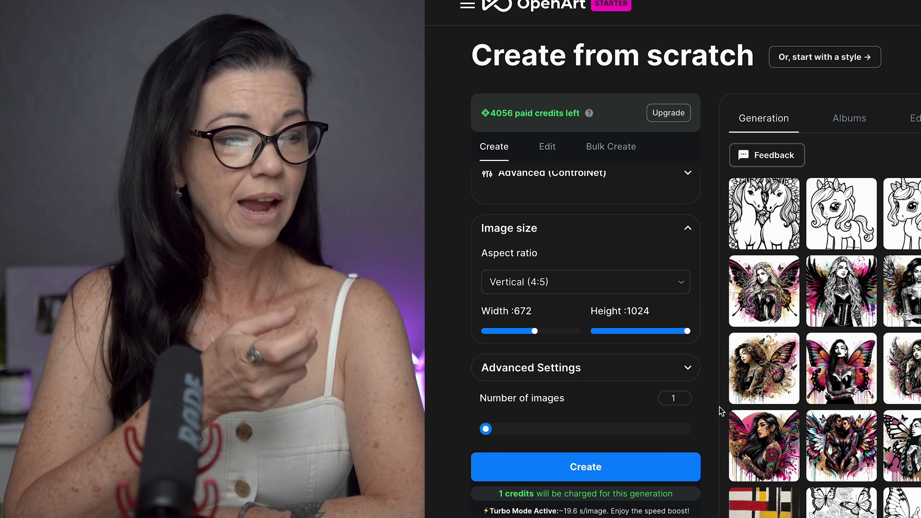
# Open the newly generated line-art image of two unicorns facing each other and download it
pyautogui.click(752, 204)
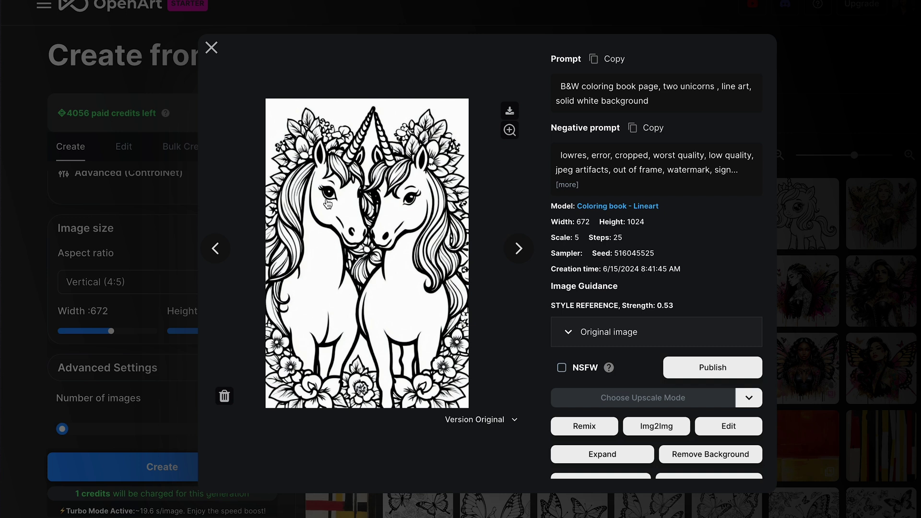
pyautogui.click(509, 111)
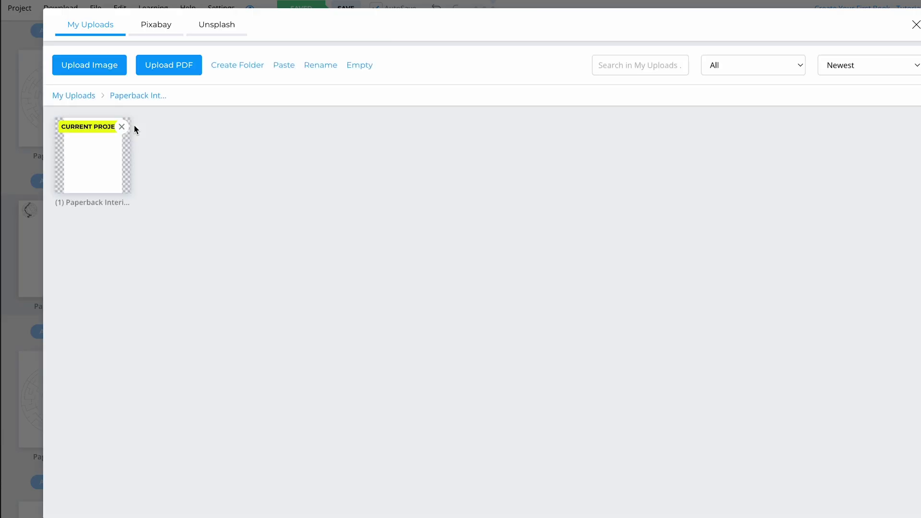
# In BookBolt Studio, upload the 768×1,024, 672×1,024 and 680×1,024 OpenArt unicorn JPGs and place the single cartoon unicorn on page 3
pyautogui.click(119, 77)
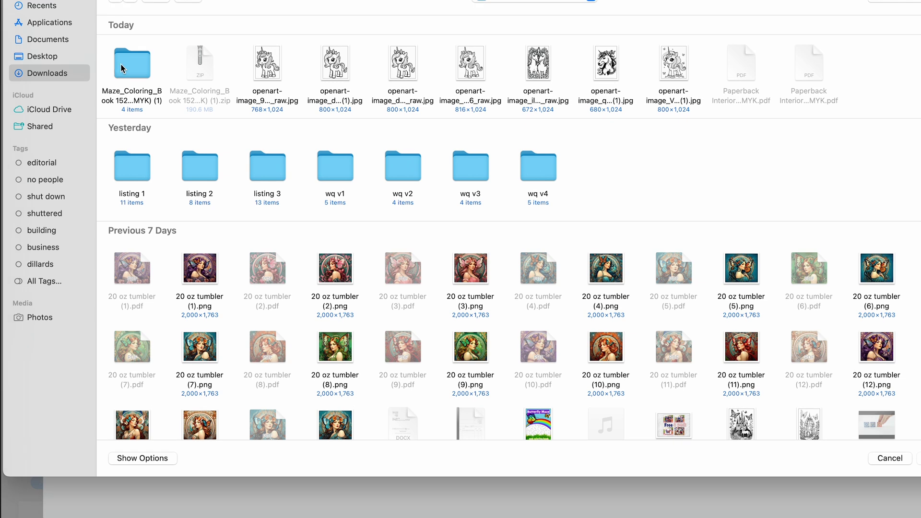
pyautogui.click(267, 79)
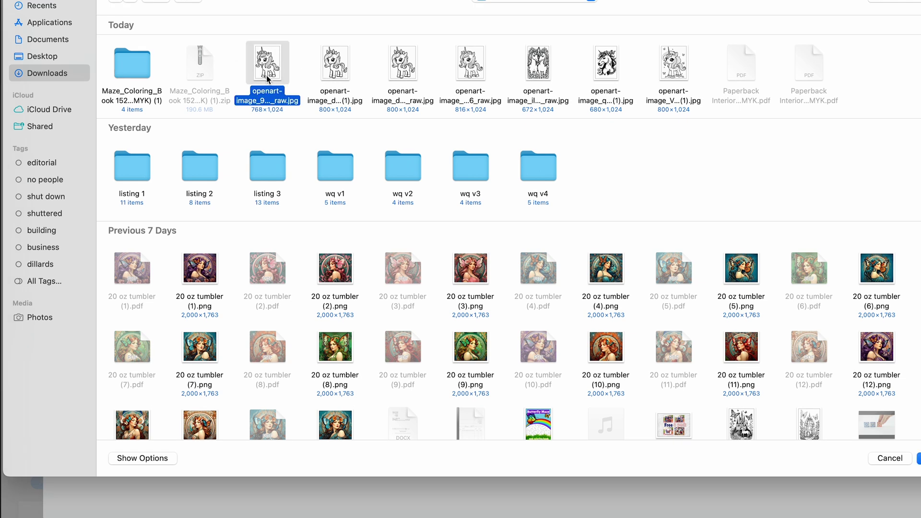
pyautogui.keyDown('super'); pyautogui.click(543, 69); pyautogui.keyUp('super')
pyautogui.keyDown('super'); pyautogui.click(613, 71); pyautogui.keyUp('super')
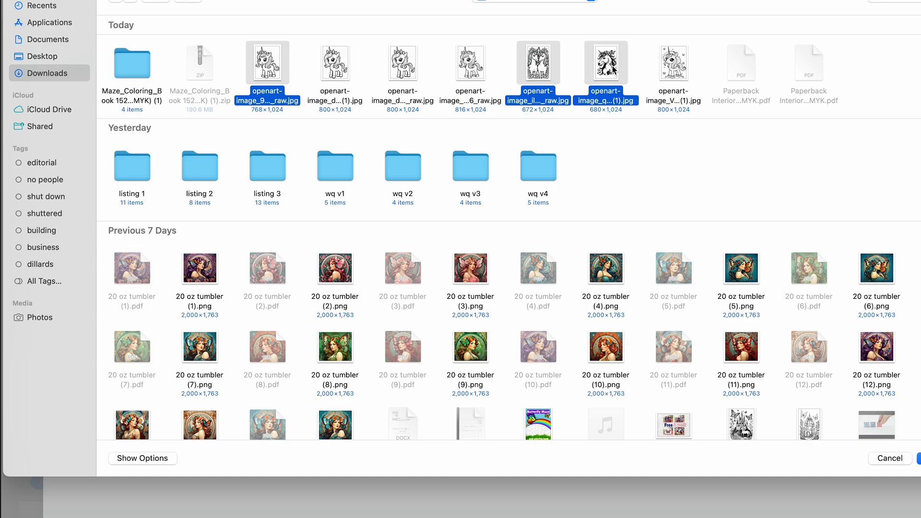
pyautogui.press('Return')
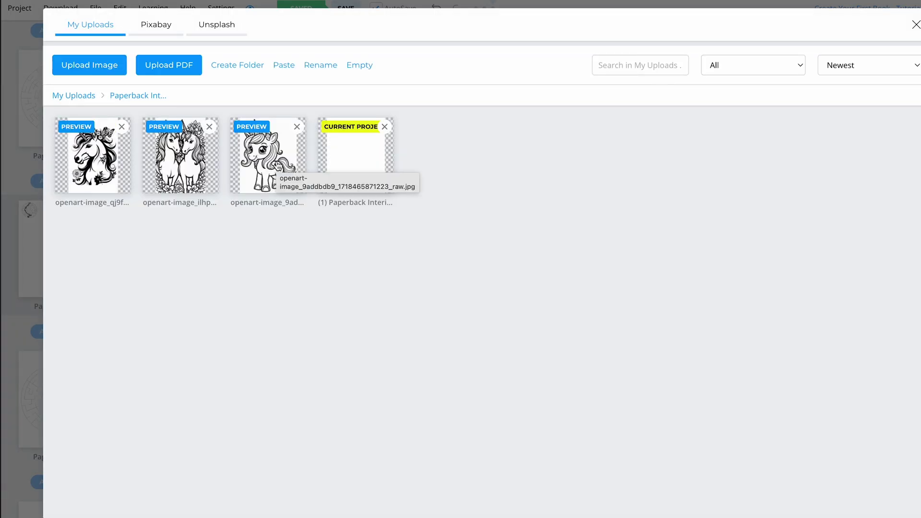
pyautogui.click(275, 160)
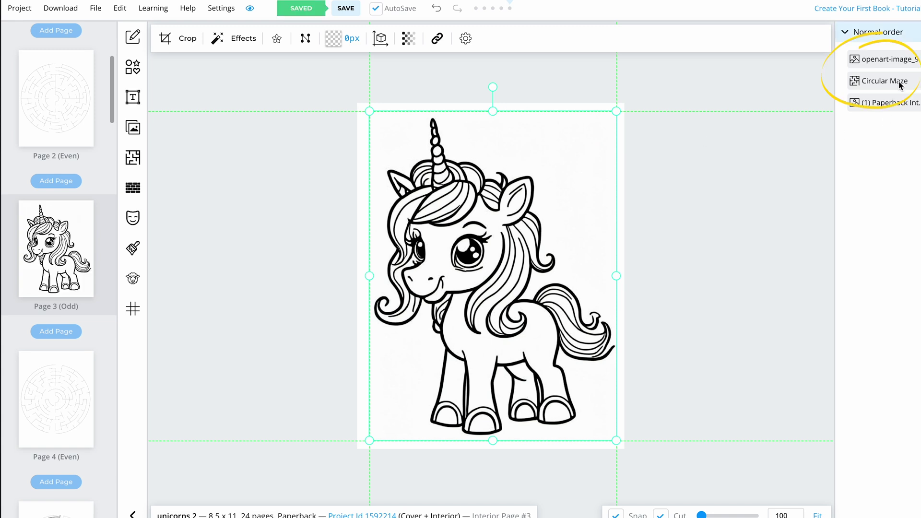
# Bring the Circular Maze solution in front of the unicorn, move it to page 3's upper-right corner and save the project
pyautogui.moveTo(900, 84); pyautogui.dragTo(898, 58)
pyautogui.click(404, 136)
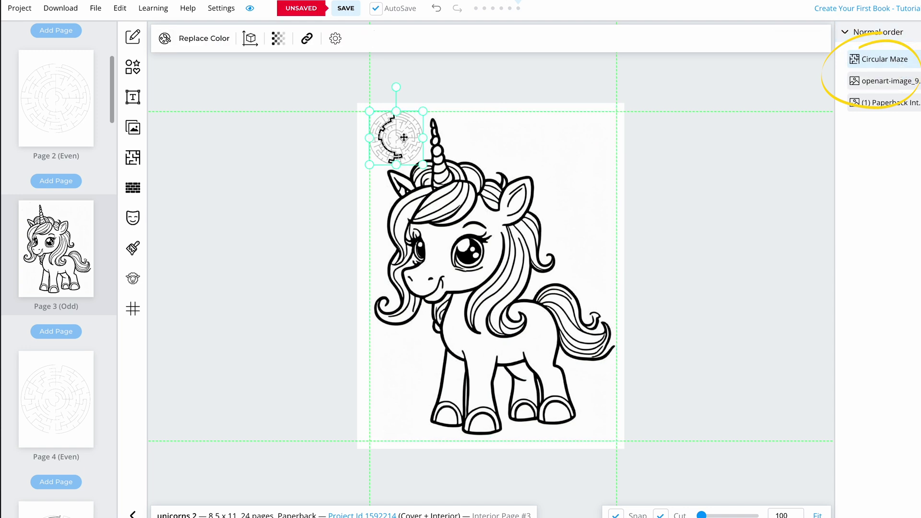
pyautogui.moveTo(404, 137); pyautogui.dragTo(588, 140)
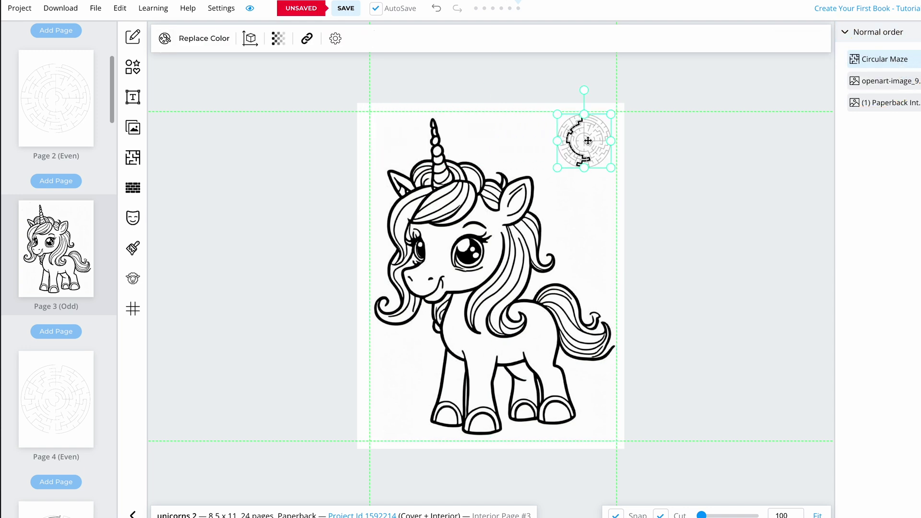
pyautogui.click(345, 9)
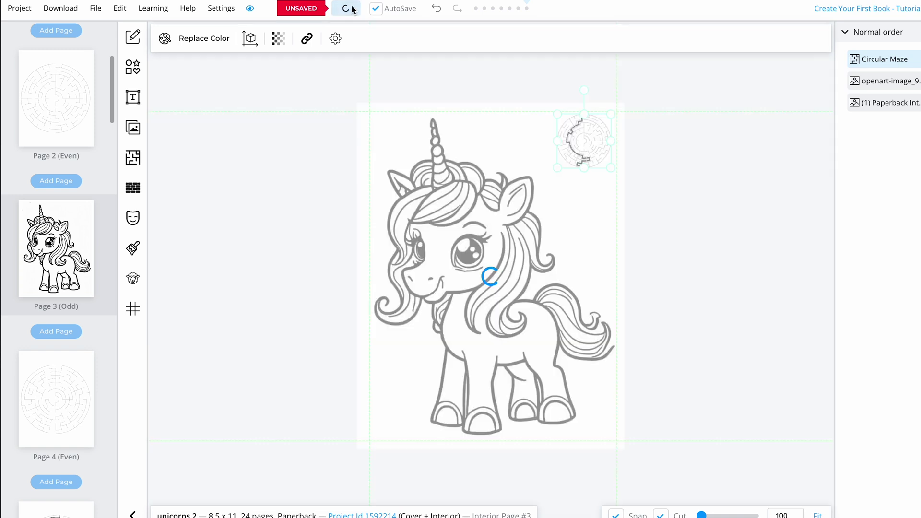
# View the circular maze on page 4 and its solution on page 5
pyautogui.scroll(-2, 62, 269)
pyautogui.click(69, 292)
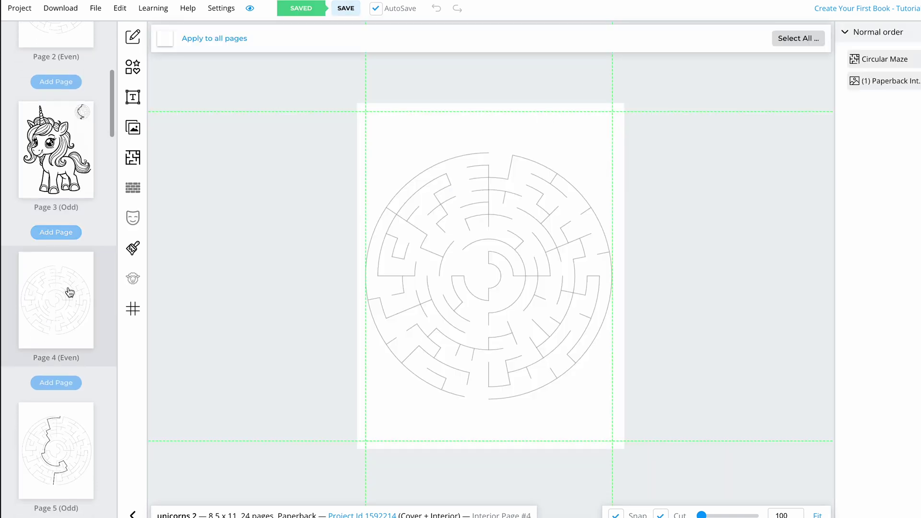
pyautogui.scroll(-3, 68, 292)
pyautogui.click(64, 293)
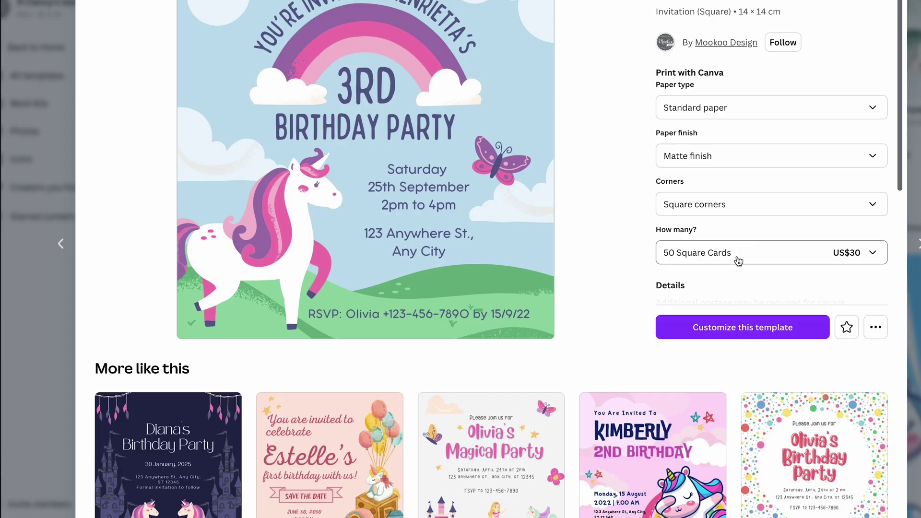
# In Canva, start customizing the unicorn and rainbow birthday invitation template for the book cover, and collapse the template list
pyautogui.click(709, 332)
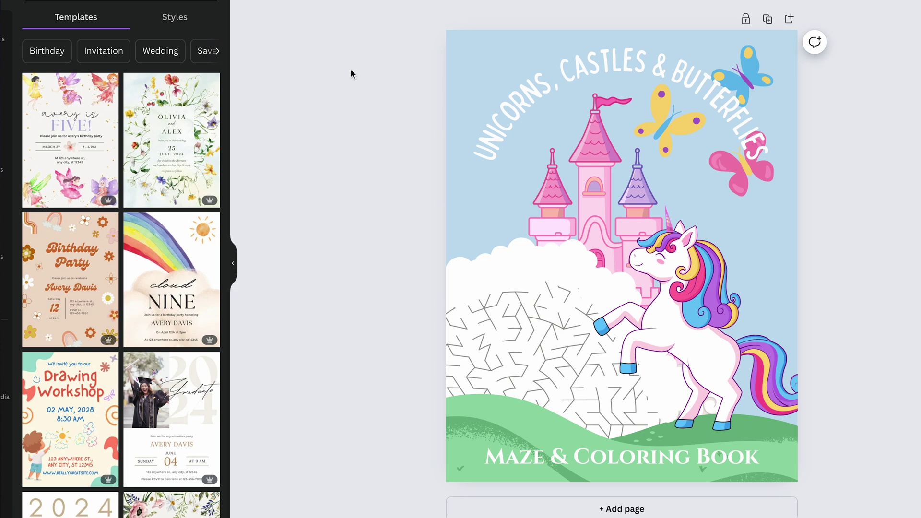
pyautogui.click(234, 262)
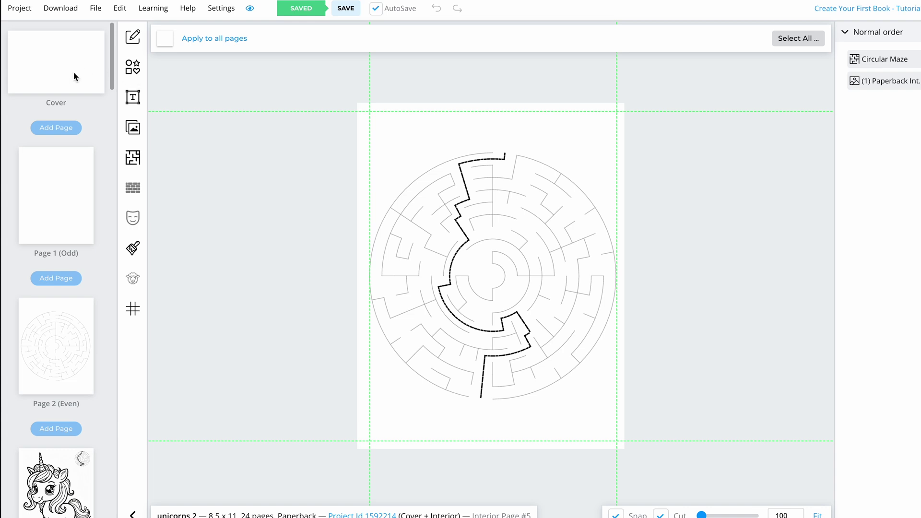
# Back in BookBolt Studio, open the book cover, add a rectangle spanning the whole cover and set its fill to white
pyautogui.click(75, 77)
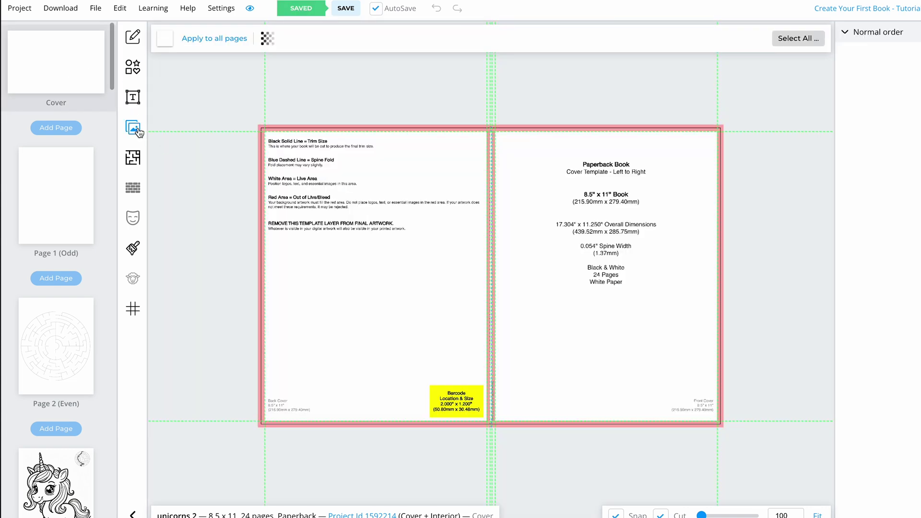
pyautogui.click(133, 68)
pyautogui.click(171, 73)
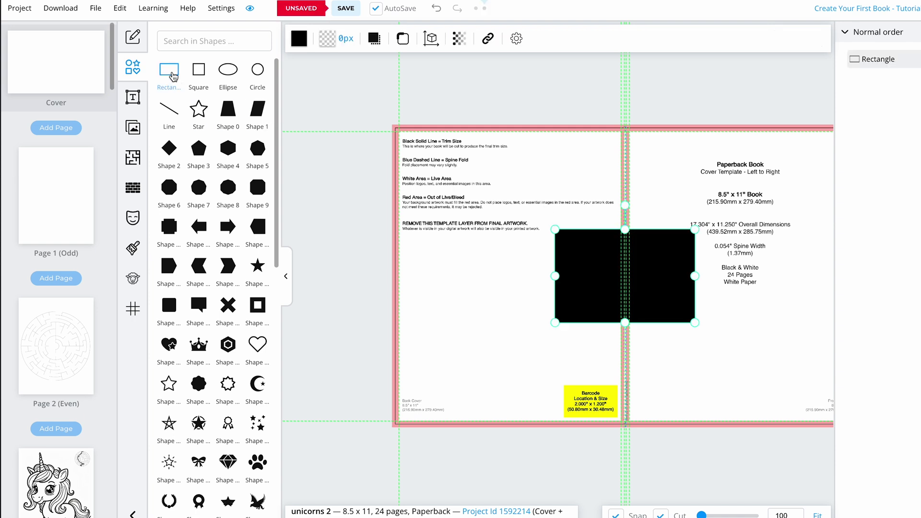
pyautogui.doubleClick(611, 298)
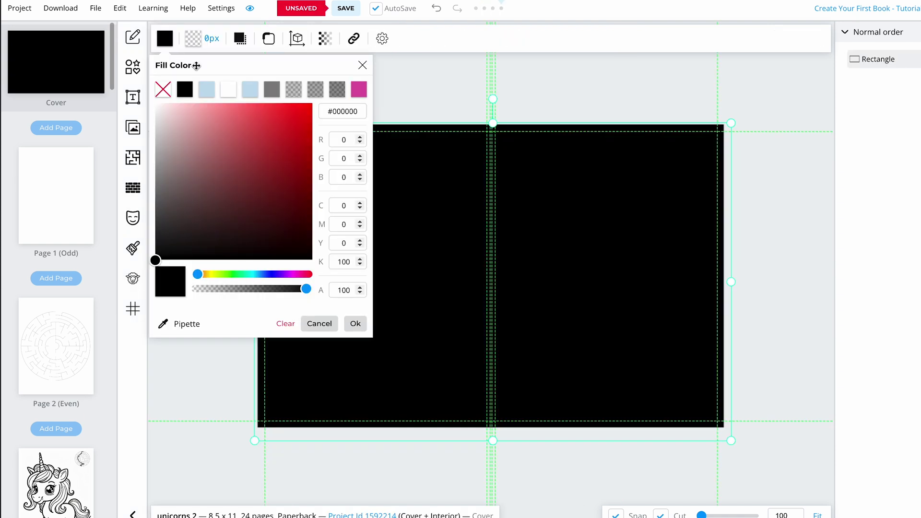
pyautogui.click(229, 91)
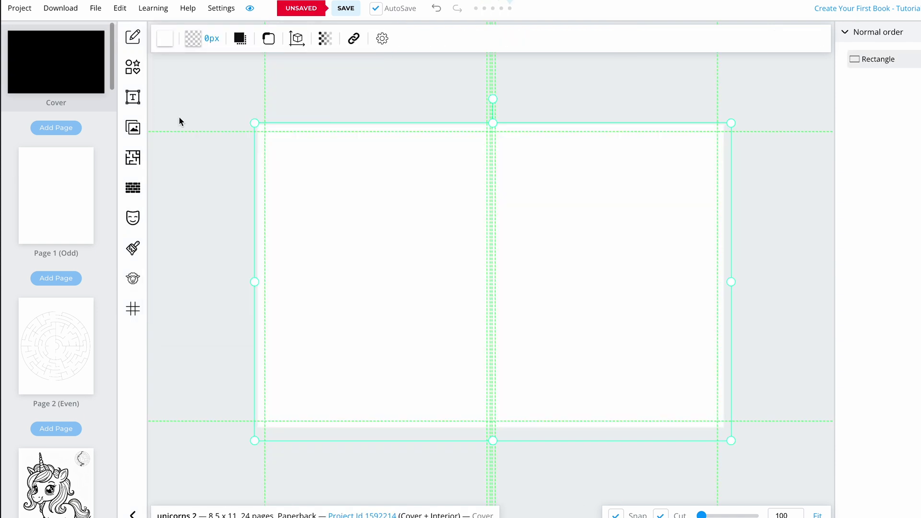
# Place the uploaded "Pink Purple Cute Ill..." unicorn and castle artwork on the front cover
pyautogui.click(133, 127)
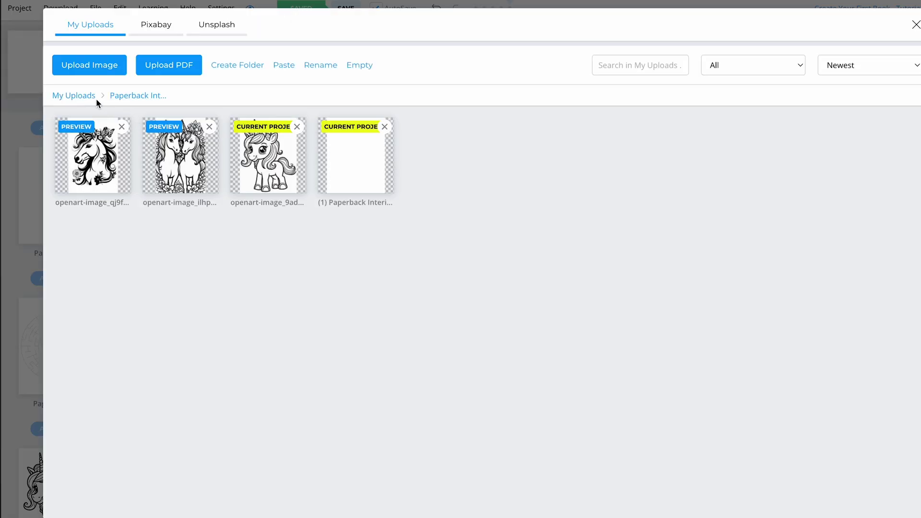
pyautogui.click(89, 96)
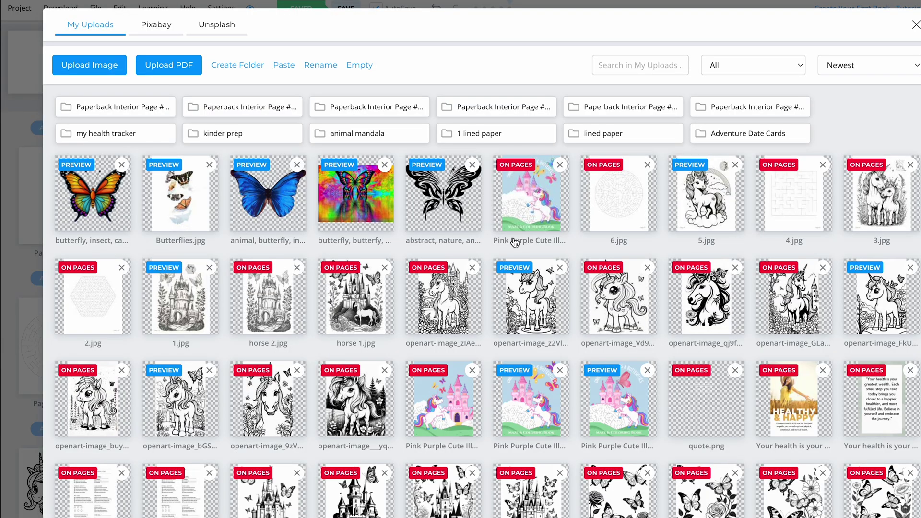
pyautogui.click(535, 215)
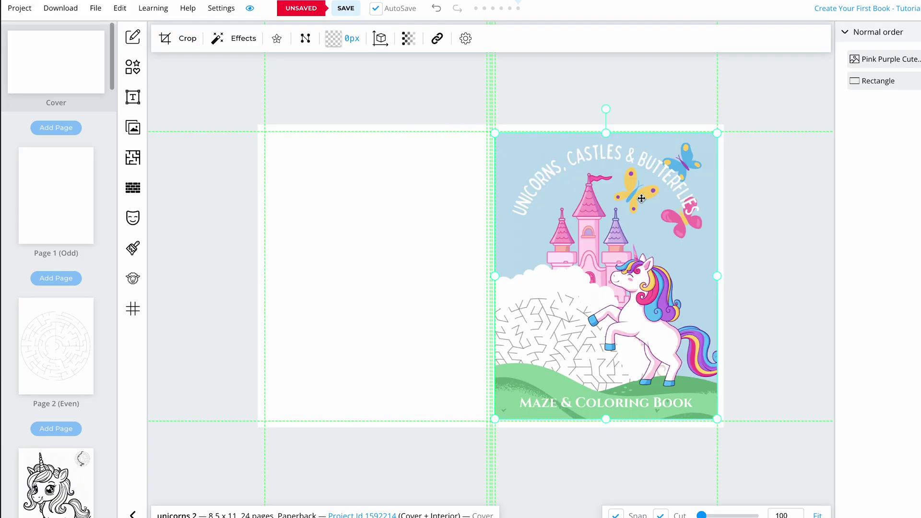
# Move and enlarge the unicorn and castle artwork so it covers the whole front cover up to the bleed edges
pyautogui.moveTo(642, 198); pyautogui.dragTo(650, 189)
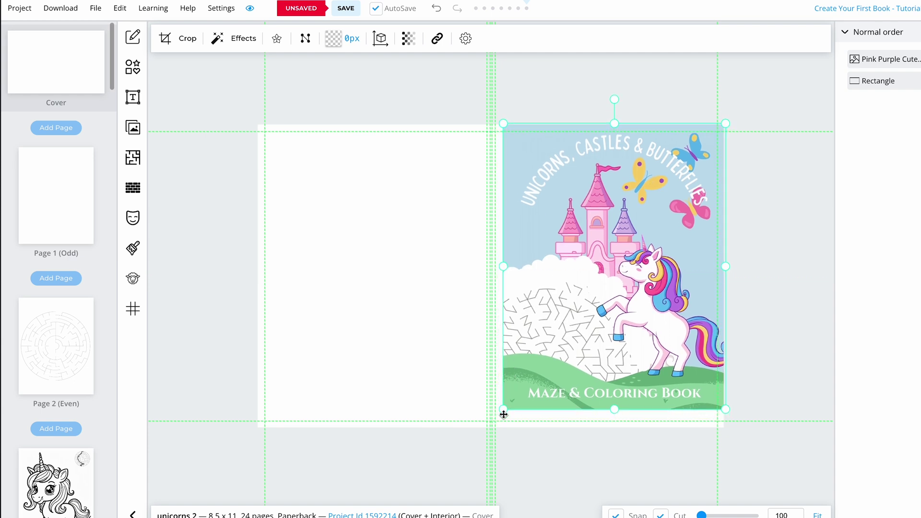
pyautogui.moveTo(502, 411); pyautogui.dragTo(488, 430)
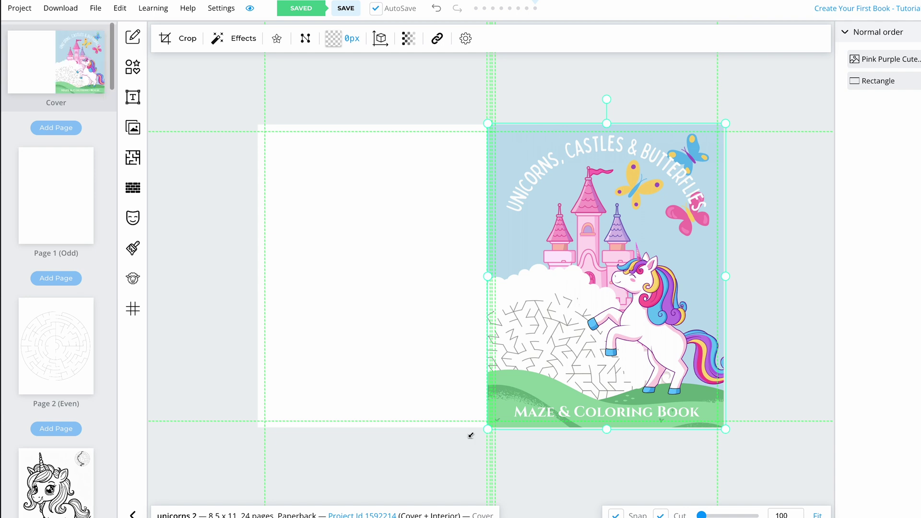
# Fill the cover's background rectangle with the light blue #C1DEEE sampled from the front artwork's sky
pyautogui.click(343, 276)
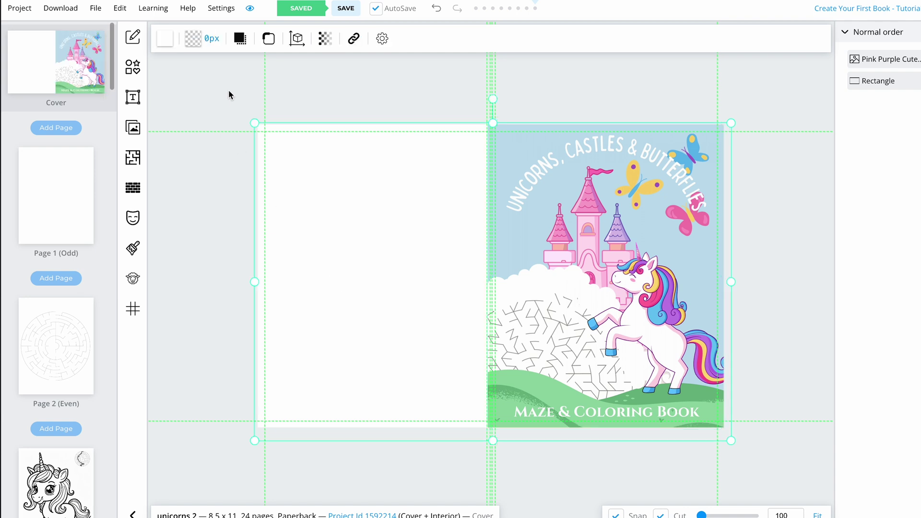
pyautogui.click(165, 38)
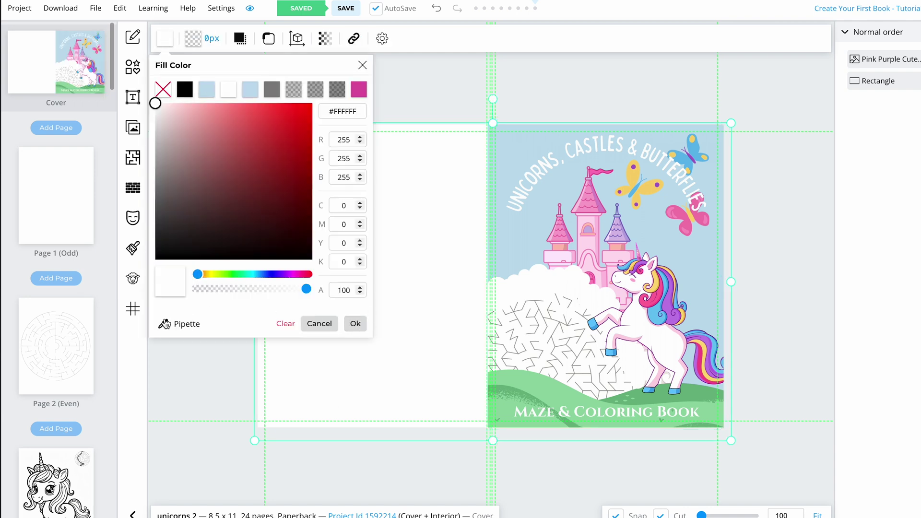
pyautogui.click(166, 324)
pyautogui.click(501, 150)
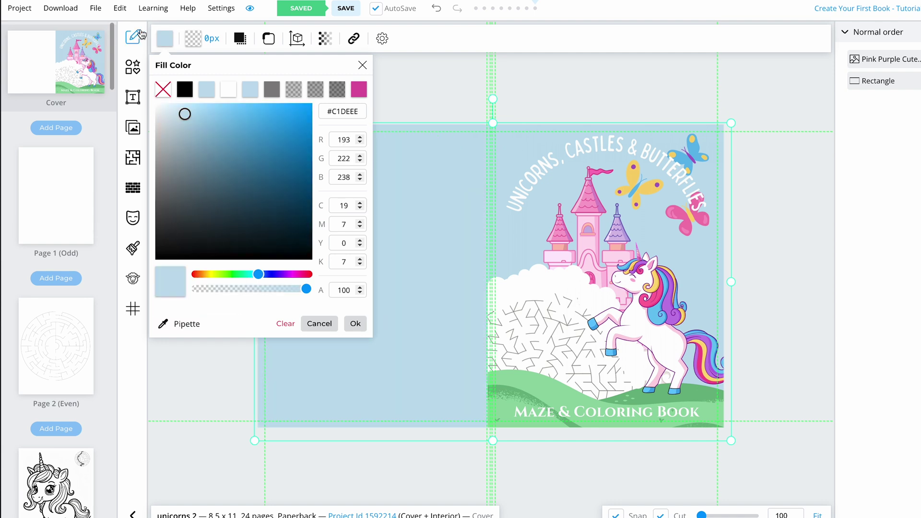
pyautogui.click(166, 39)
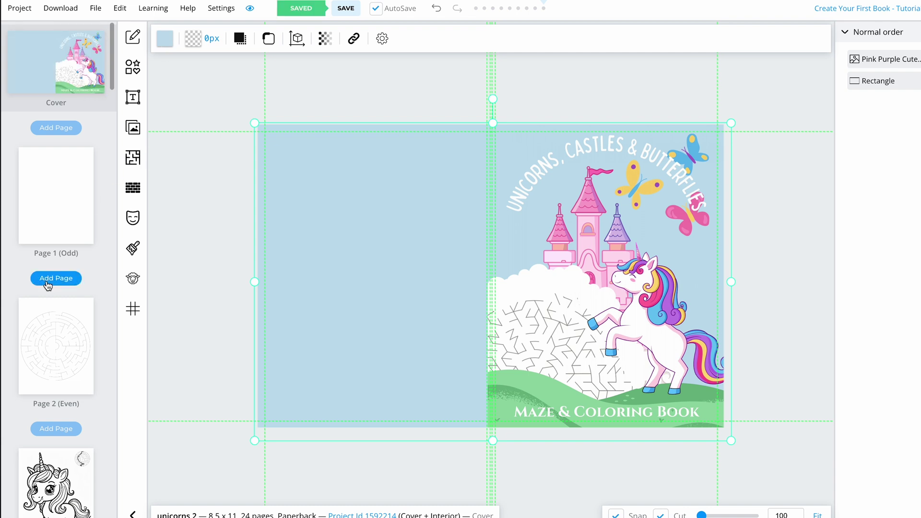
# View the maze on page 2, then download the unicorn coloring page 3 as a single CMYK page for printed books
pyautogui.scroll(-4, 57, 230)
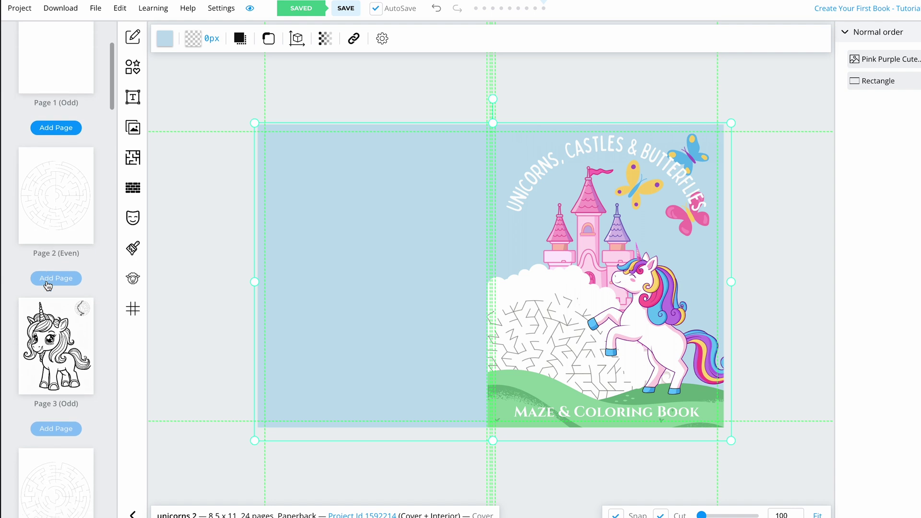
pyautogui.scroll(1, 76, 187)
pyautogui.click(75, 182)
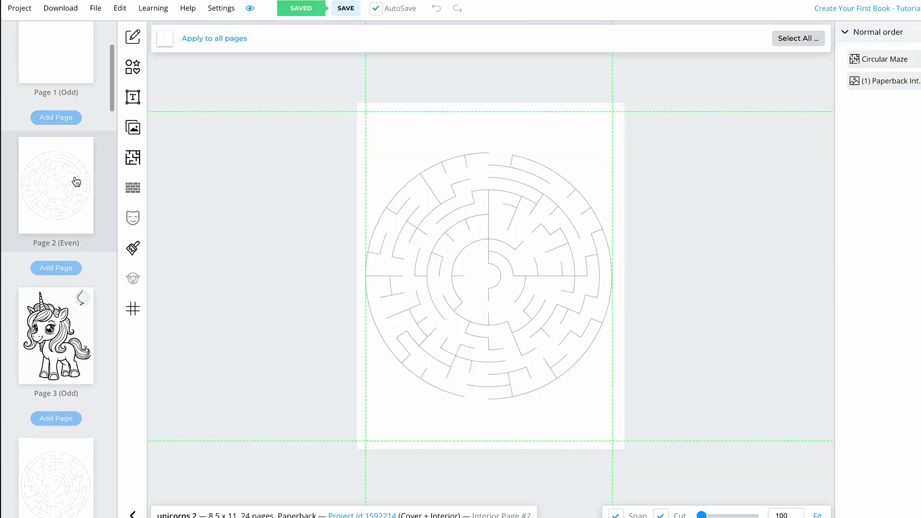
pyautogui.click(56, 336)
pyautogui.click(69, 13)
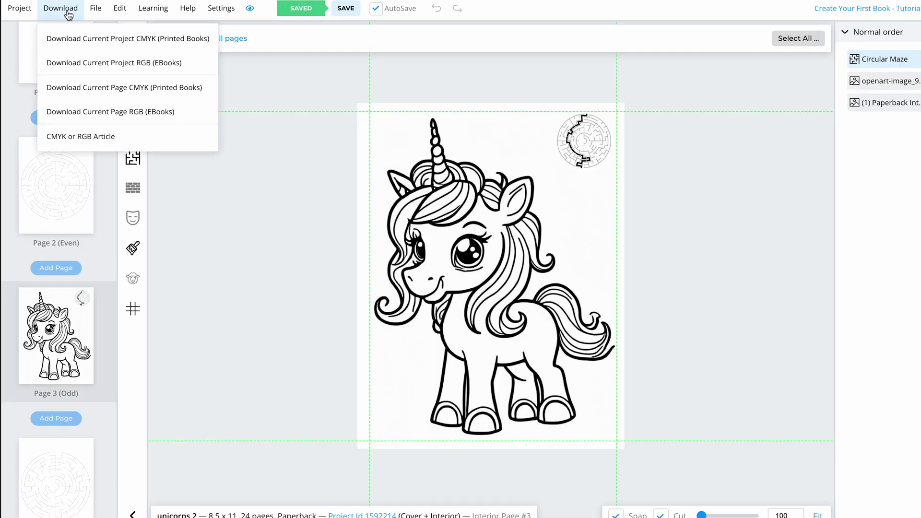
pyautogui.click(80, 87)
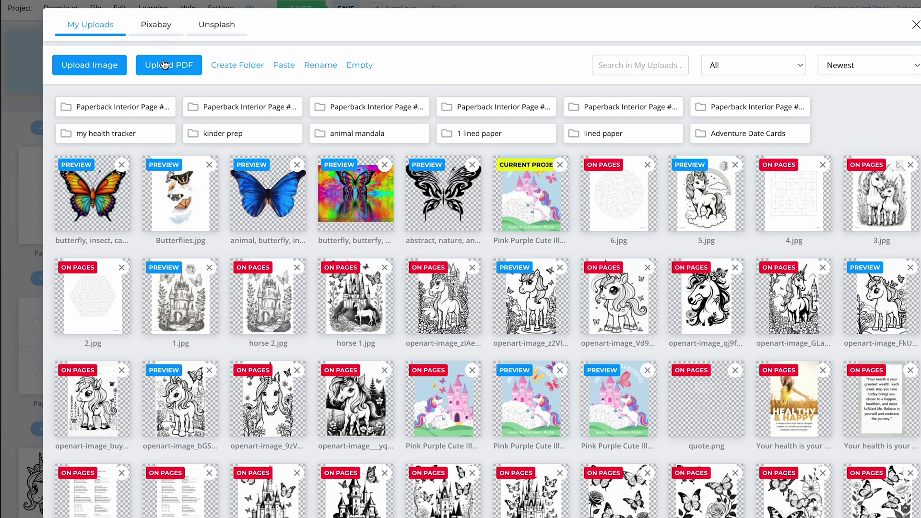
# Upload the downloaded unicorn page PDF from the Downloads folder to the image library for the cover
pyautogui.click(166, 66)
pyautogui.click(374, 170)
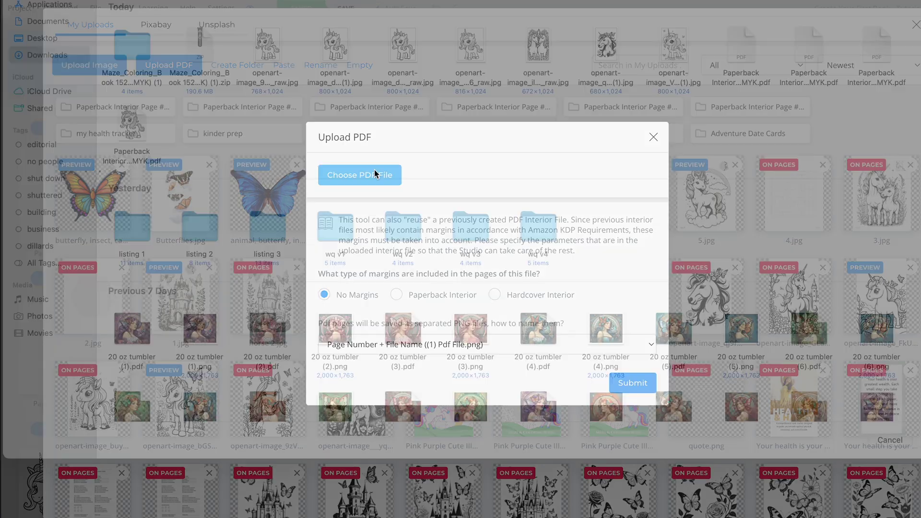
pyautogui.click(131, 149)
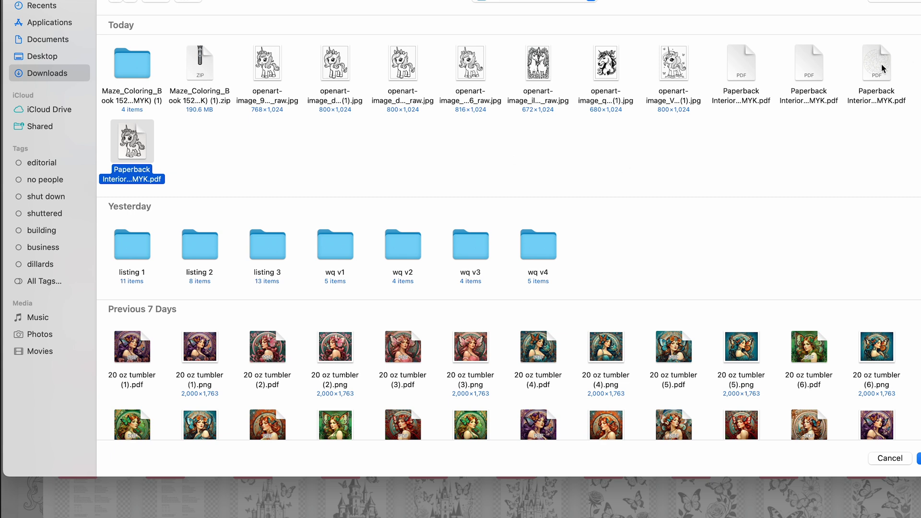
pyautogui.press('Return')
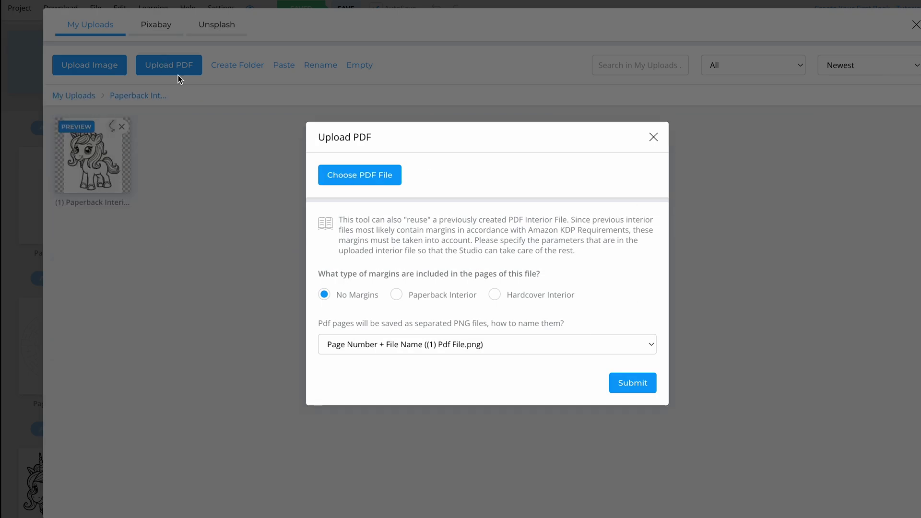
# Upload the circular maze page PDF, add it to the cover, and place it reduced in the back cover's upper left area
pyautogui.click(369, 178)
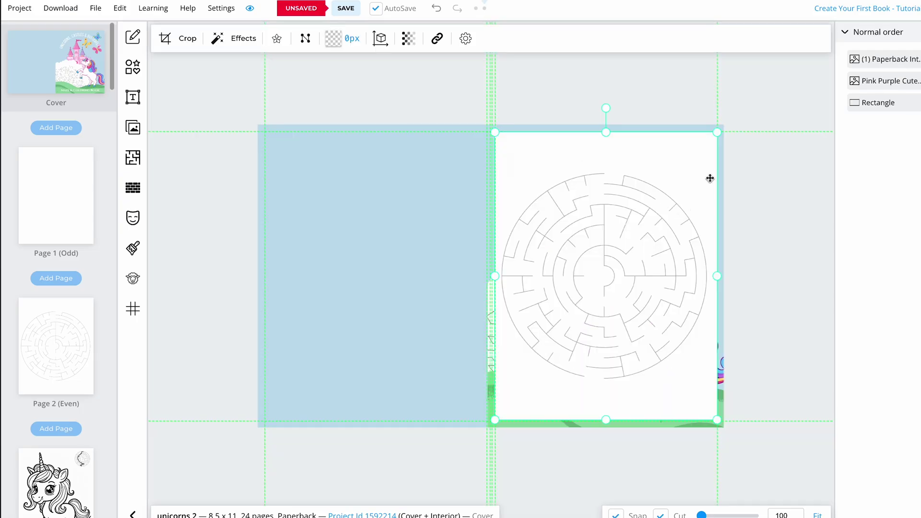
pyautogui.moveTo(718, 134); pyautogui.dragTo(624, 312)
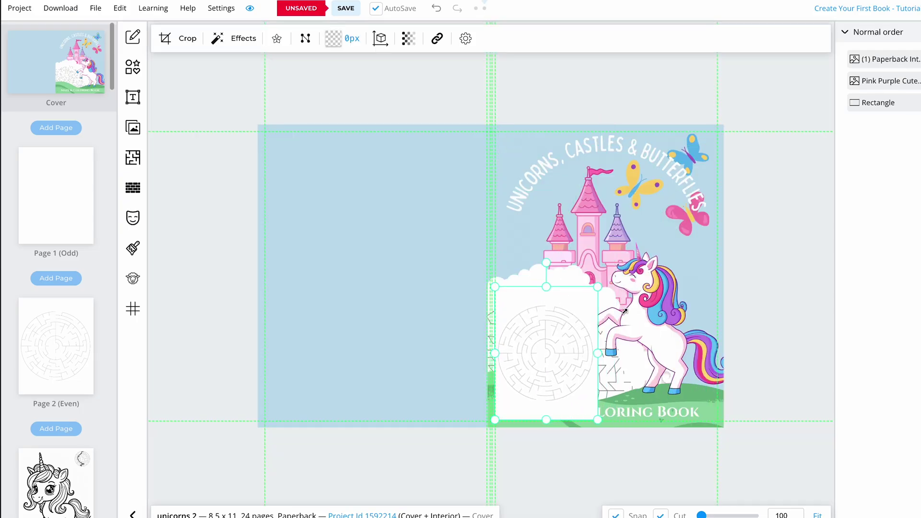
pyautogui.moveTo(551, 352); pyautogui.dragTo(370, 296)
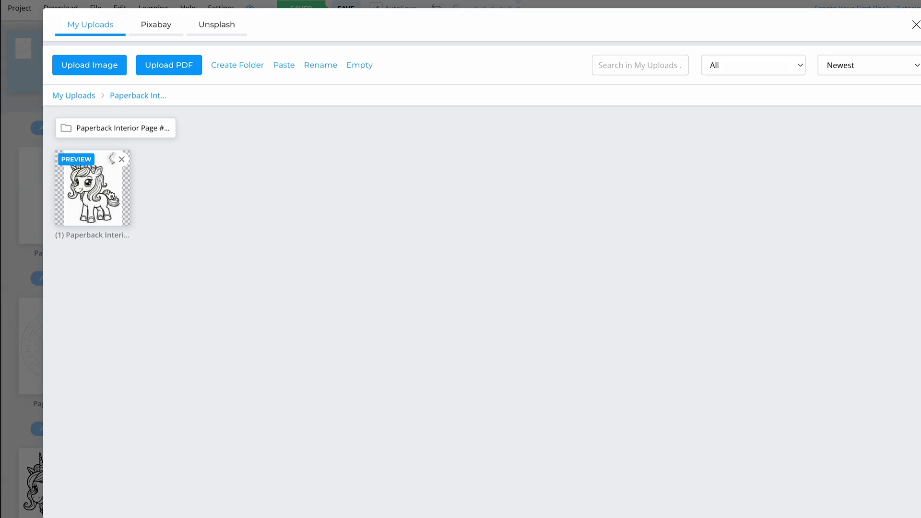
# Add the uploaded unicorn page to the back cover and size it as a small preview overlapping the maze page
pyautogui.click(108, 189)
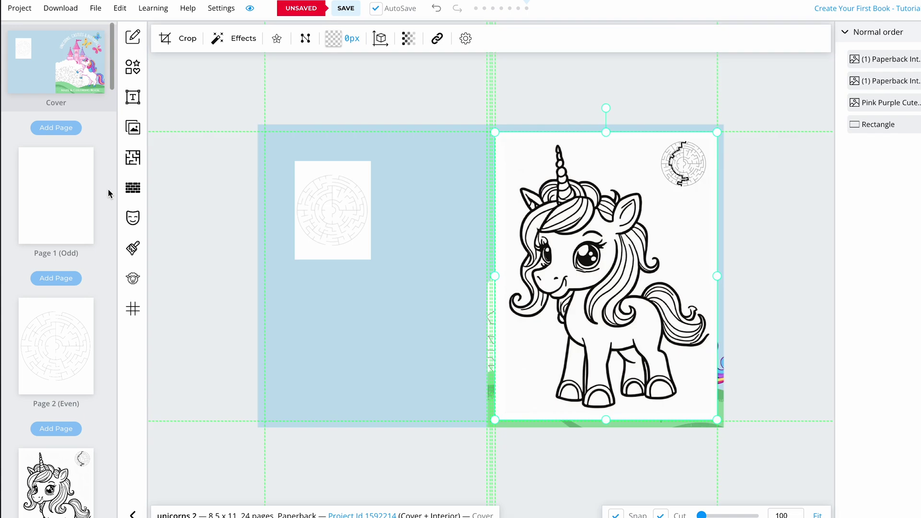
pyautogui.moveTo(717, 132); pyautogui.dragTo(380, 243)
pyautogui.moveTo(400, 277); pyautogui.dragTo(427, 311)
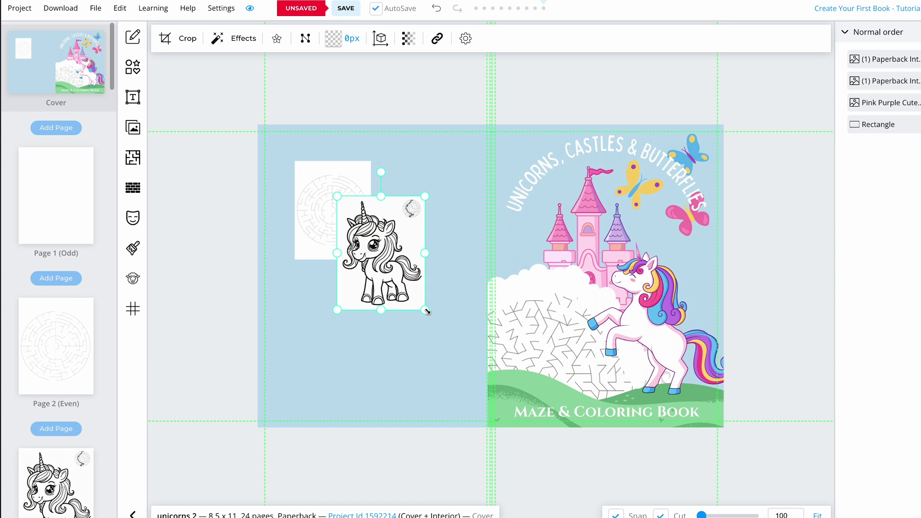
pyautogui.click(322, 323)
# Browse all uploaded images for further pictures suitable for the back cover, then return to the cover
pyautogui.click(133, 127)
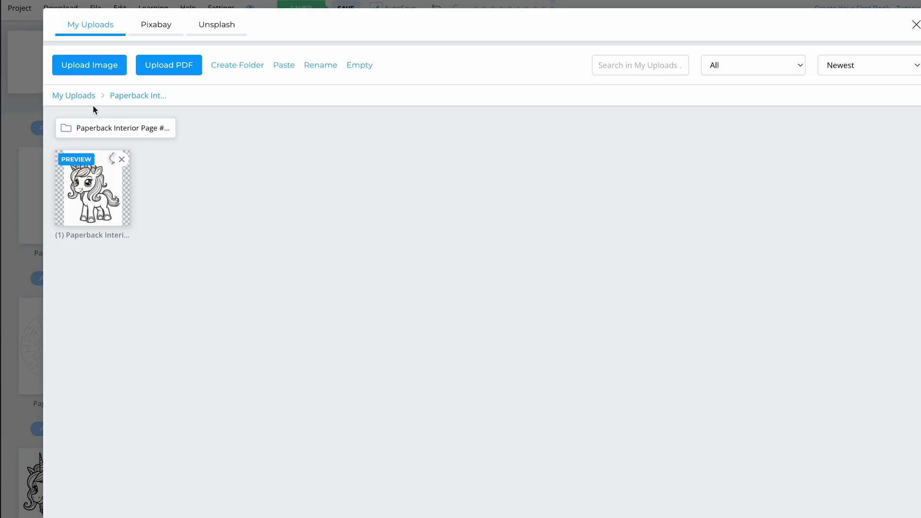
pyautogui.click(81, 96)
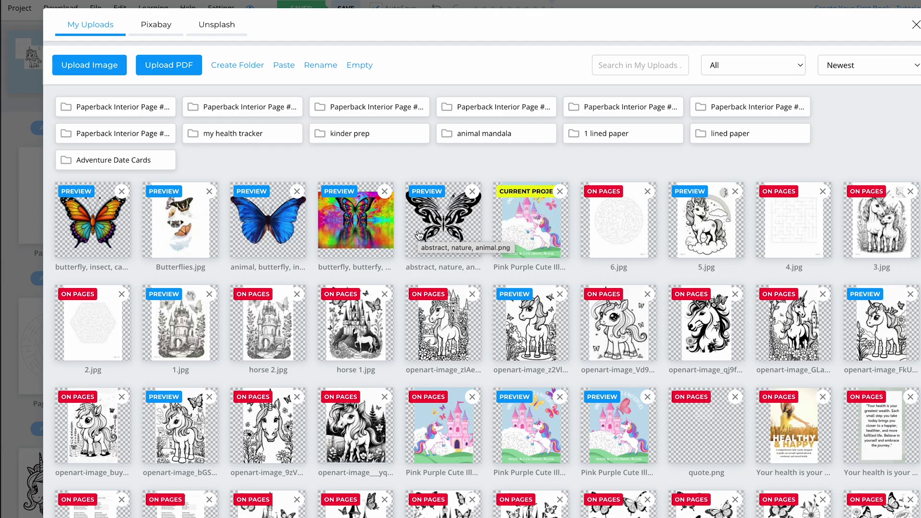
pyautogui.scroll(-7, 422, 254)
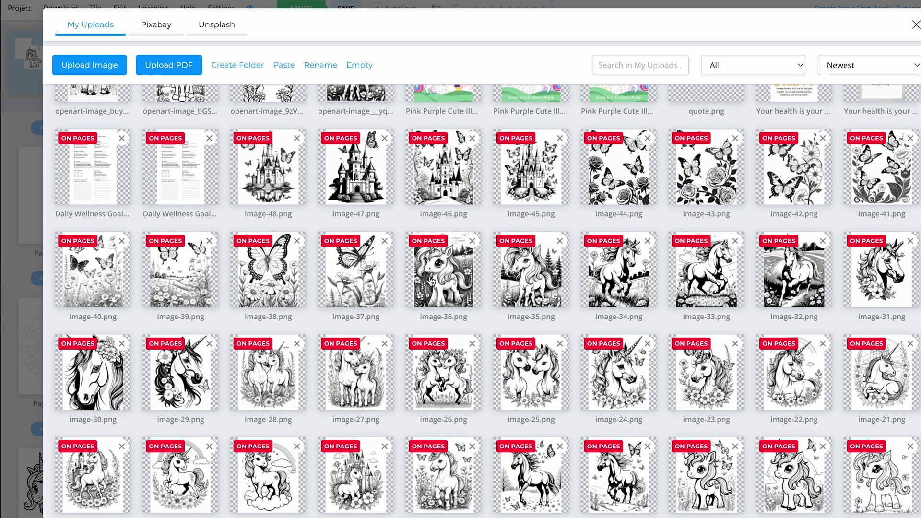
pyautogui.scroll(-6, 431, 280)
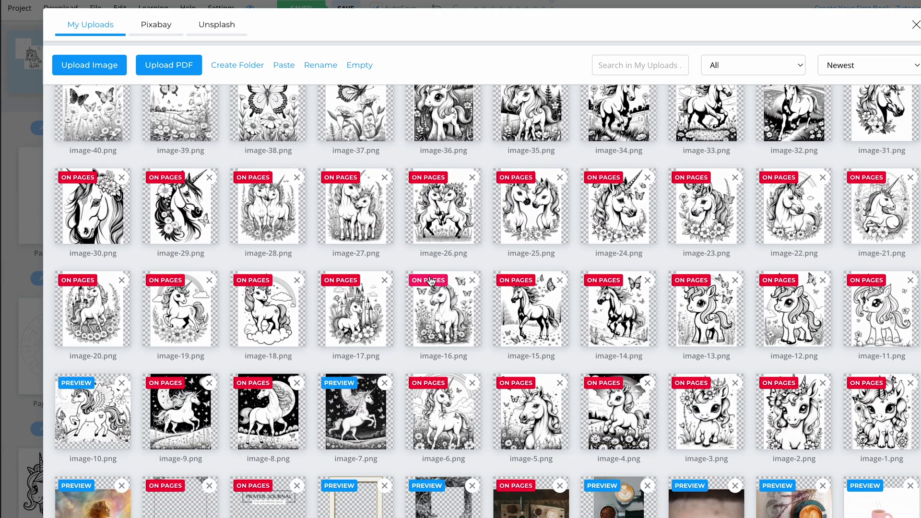
pyautogui.scroll(8, 431, 281)
pyautogui.scroll(5, 430, 281)
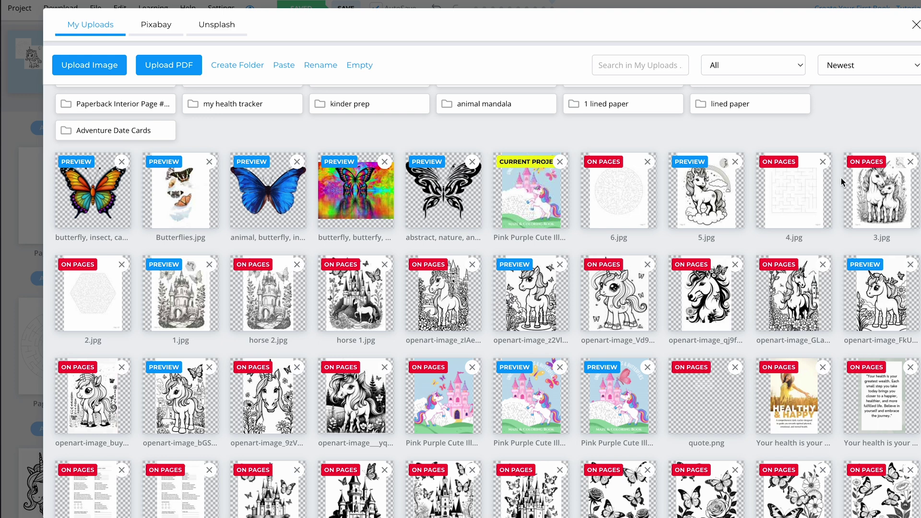
pyautogui.click(915, 26)
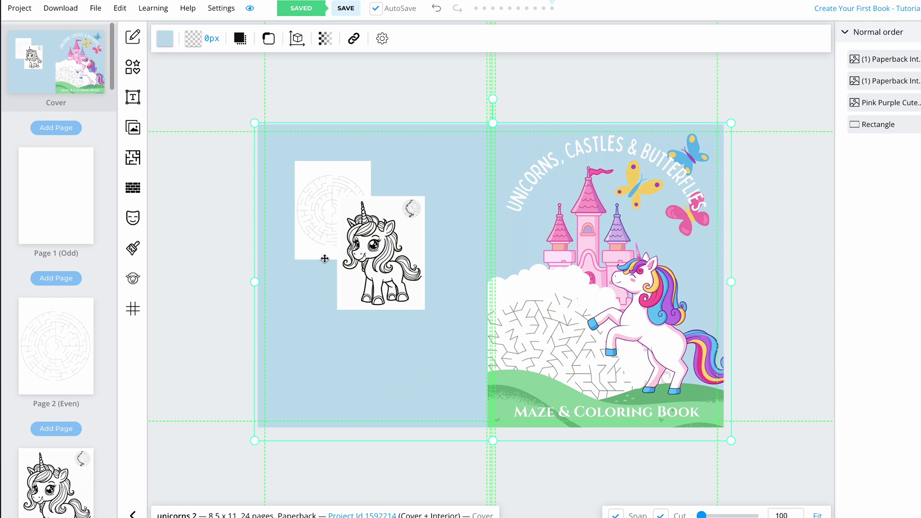
# Add a black rectangle slightly larger than the back cover's unicorn preview and layer it behind both page previews
pyautogui.click(133, 67)
pyautogui.click(169, 69)
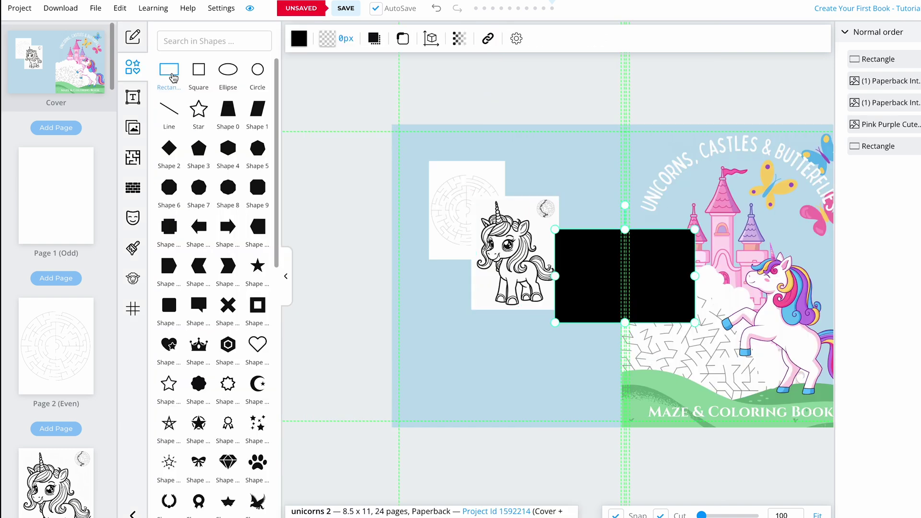
pyautogui.moveTo(586, 267); pyautogui.dragTo(502, 228)
pyautogui.moveTo(609, 235); pyautogui.dragTo(566, 235)
pyautogui.moveTo(517, 282); pyautogui.dragTo(517, 310)
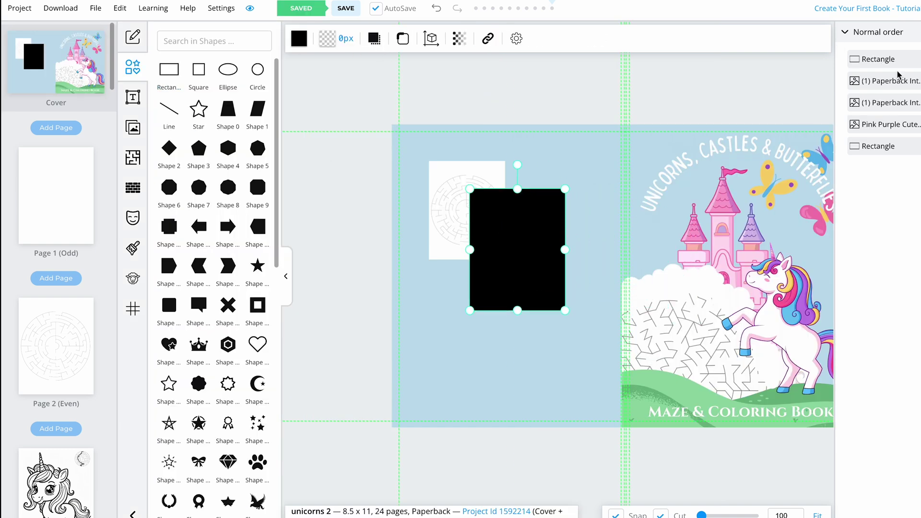
pyautogui.moveTo(904, 61); pyautogui.dragTo(904, 113)
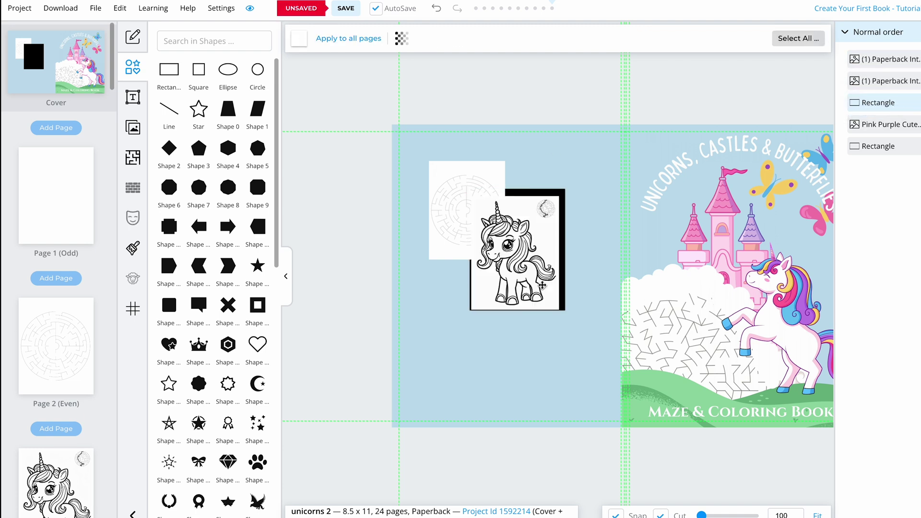
# Turn the rectangle behind the unicorn preview into a soft shadow by setting its black fill's opacity to 10
pyautogui.scroll(2, 549, 287)
pyautogui.scroll(3, 549, 287)
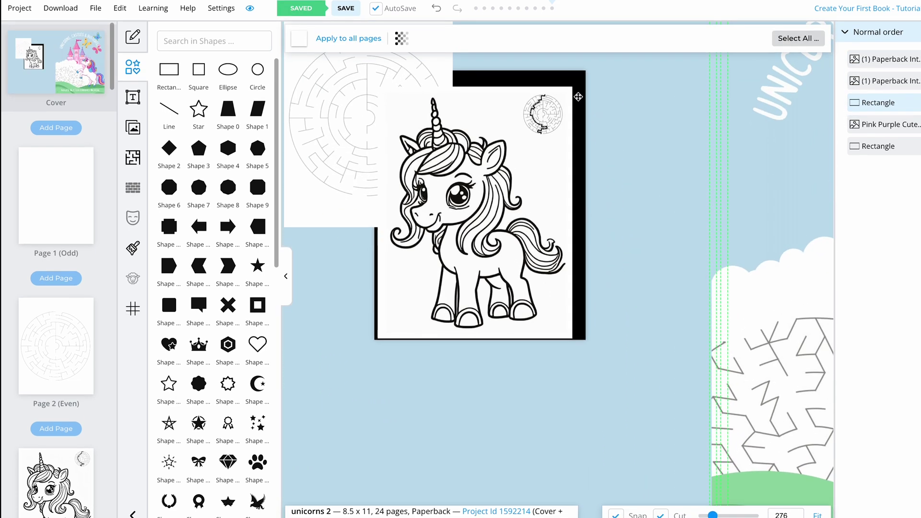
pyautogui.click(580, 80)
pyautogui.click(299, 39)
pyautogui.moveTo(444, 311); pyautogui.dragTo(342, 312)
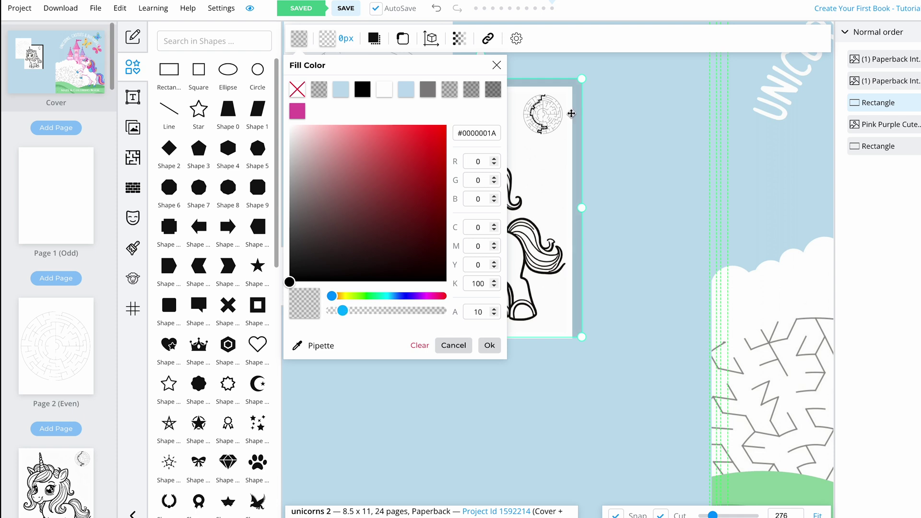
pyautogui.click(624, 101)
pyautogui.click(497, 64)
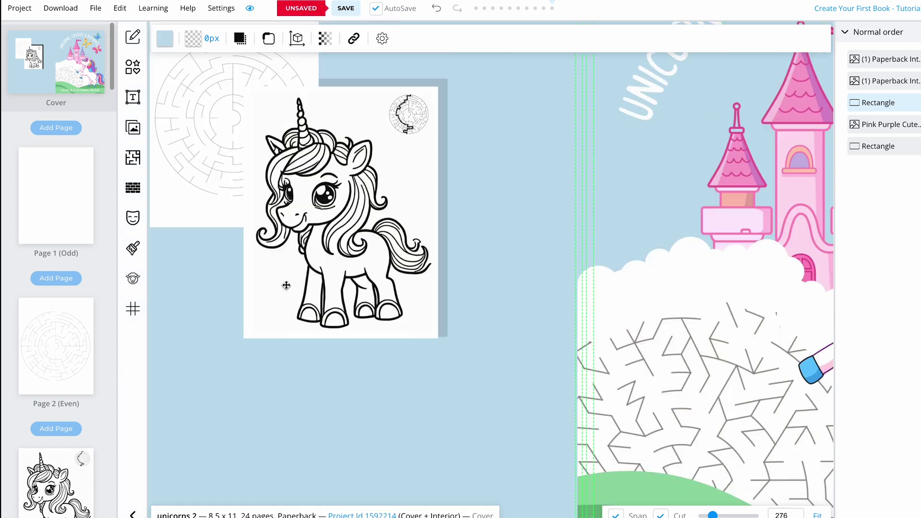
# Duplicate the shadow rectangle, fit the copy to the maze preview, and layer the shadows behind the page previews
pyautogui.scroll(-5, 593, 281)
pyautogui.click(487, 170)
pyautogui.rightClick(878, 104)
pyautogui.click(893, 181)
pyautogui.moveTo(472, 244); pyautogui.dragTo(418, 178)
pyautogui.moveTo(451, 103); pyautogui.dragTo(432, 122)
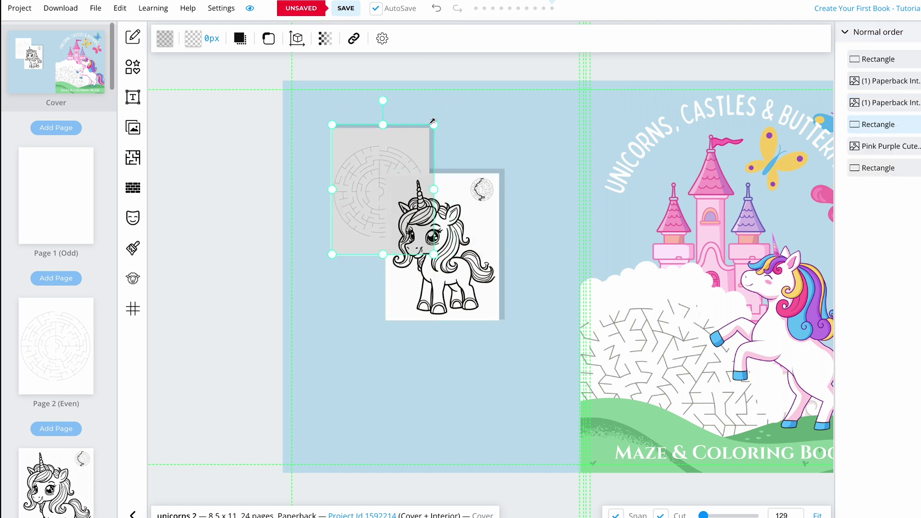
pyautogui.moveTo(901, 126); pyautogui.dragTo(911, 146)
pyautogui.moveTo(897, 60); pyautogui.dragTo(908, 117)
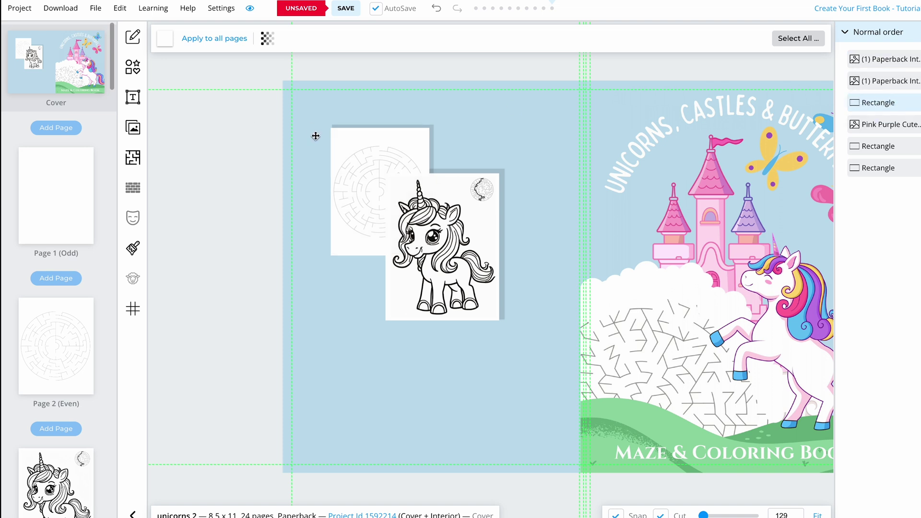
# Download the whole current project in CMYK for printed books, then open interior page 1
pyautogui.click(64, 8)
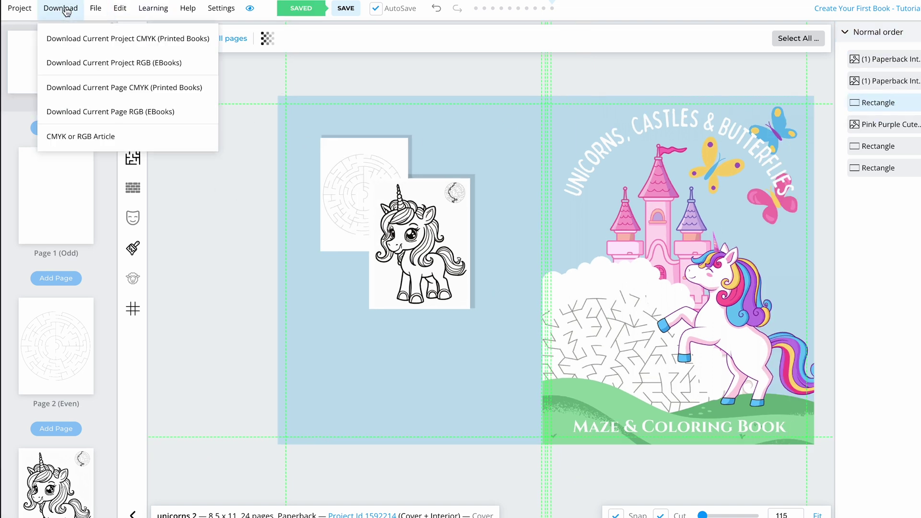
pyautogui.click(91, 40)
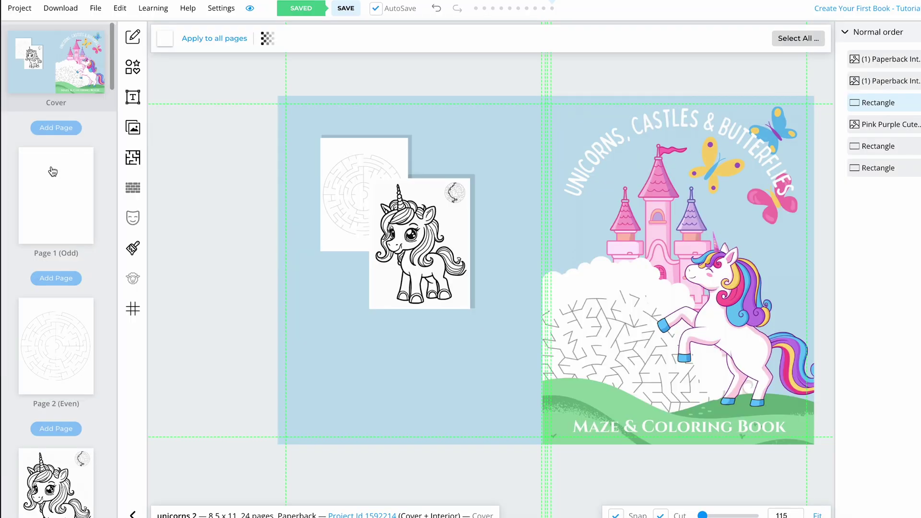
pyautogui.click(50, 173)
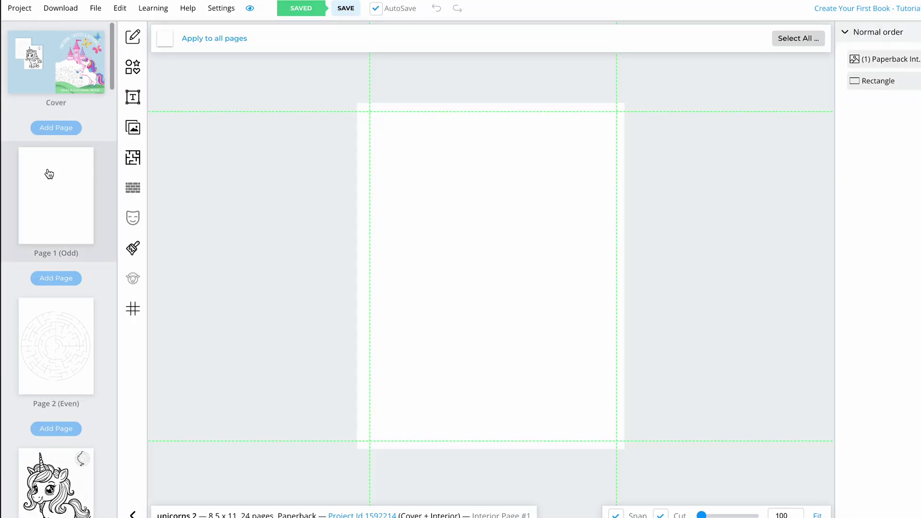
# Place the uploaded pink and purple unicorn castle picture on page 1 and enlarge it to cover the whole page
pyautogui.click(133, 127)
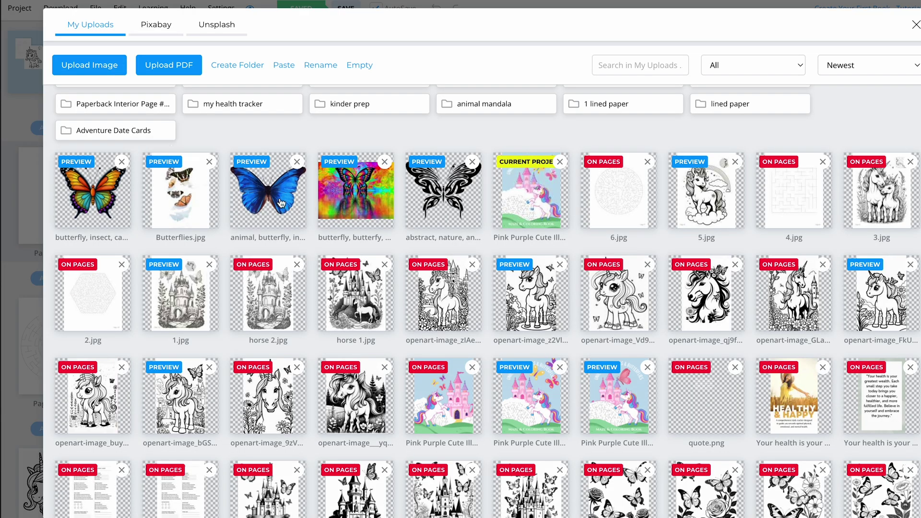
pyautogui.click(434, 403)
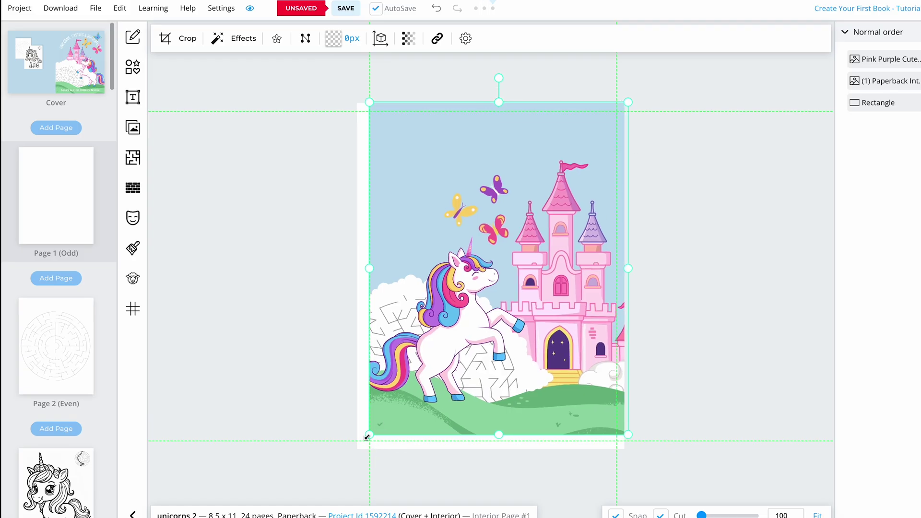
pyautogui.moveTo(369, 436); pyautogui.dragTo(356, 451)
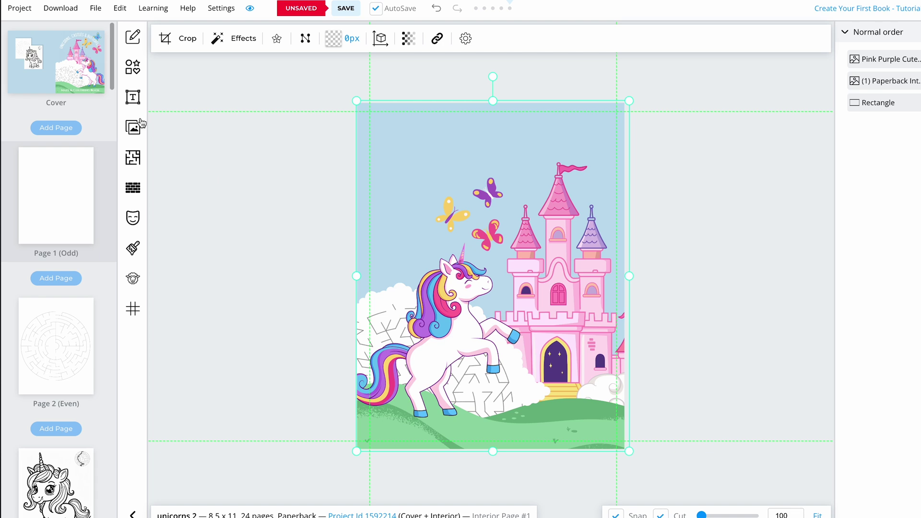
# Add a heading reading "This book belongs to:" in the sky area of page 1, scaled down to leave room for a name
pyautogui.click(133, 97)
pyautogui.click(226, 43)
pyautogui.moveTo(600, 220); pyautogui.dragTo(578, 143)
pyautogui.doubleClick(566, 144)
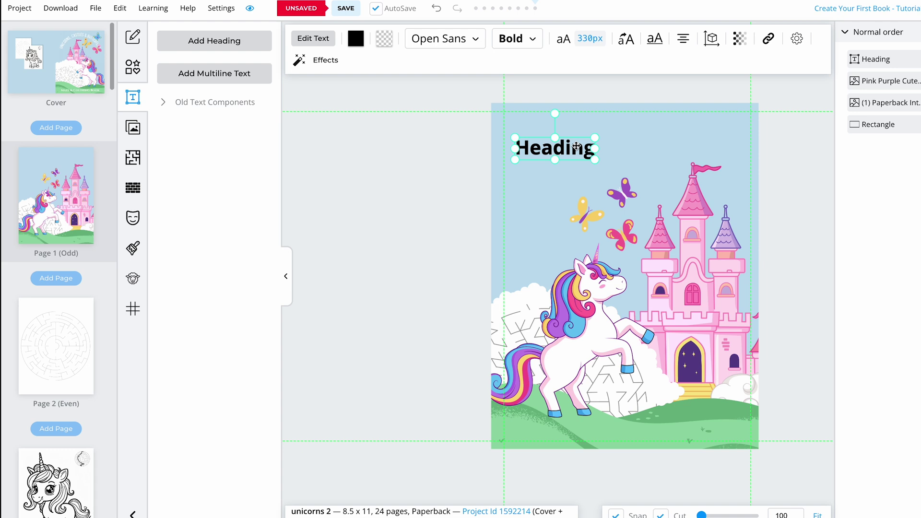
pyautogui.hotkey('ctrl', 'a')
pyautogui.write('This book belongs to:')
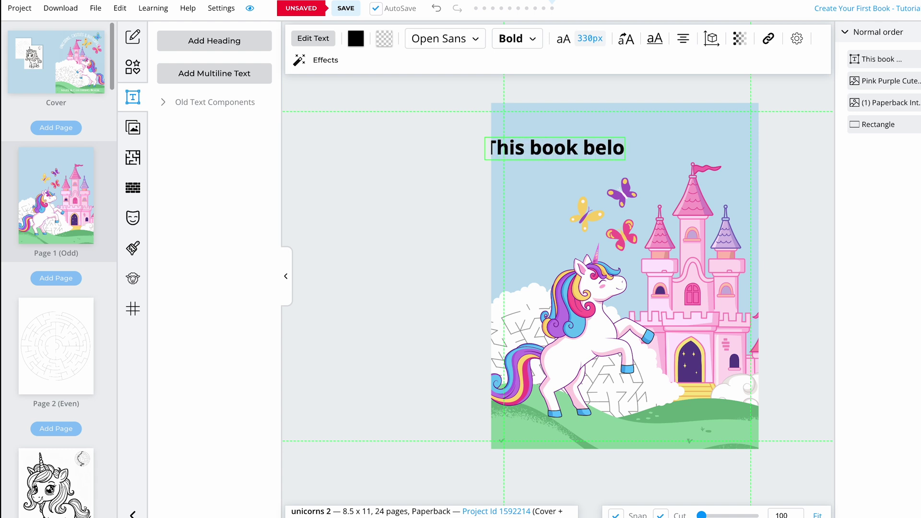
pyautogui.click(579, 137)
pyautogui.click(578, 137)
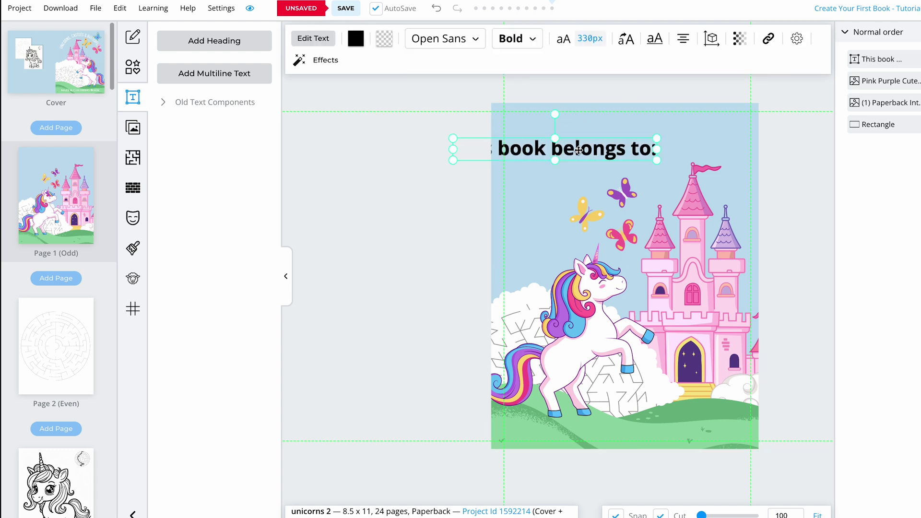
pyautogui.moveTo(713, 130); pyautogui.dragTo(584, 137)
# Add a line shape, shorten it, and place it right after the "This book belongs to:" text as a name blank
pyautogui.click(133, 67)
pyautogui.click(169, 109)
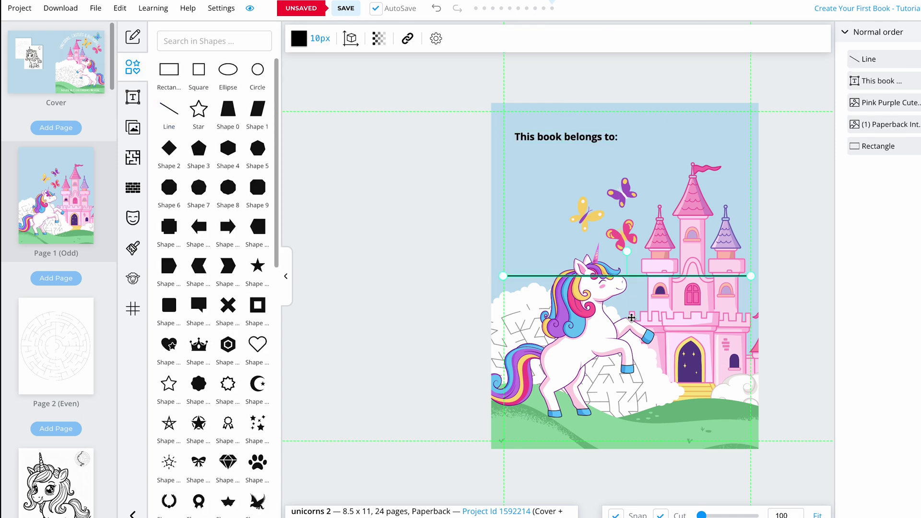
pyautogui.moveTo(721, 251); pyautogui.dragTo(705, 142)
pyautogui.click(806, 193)
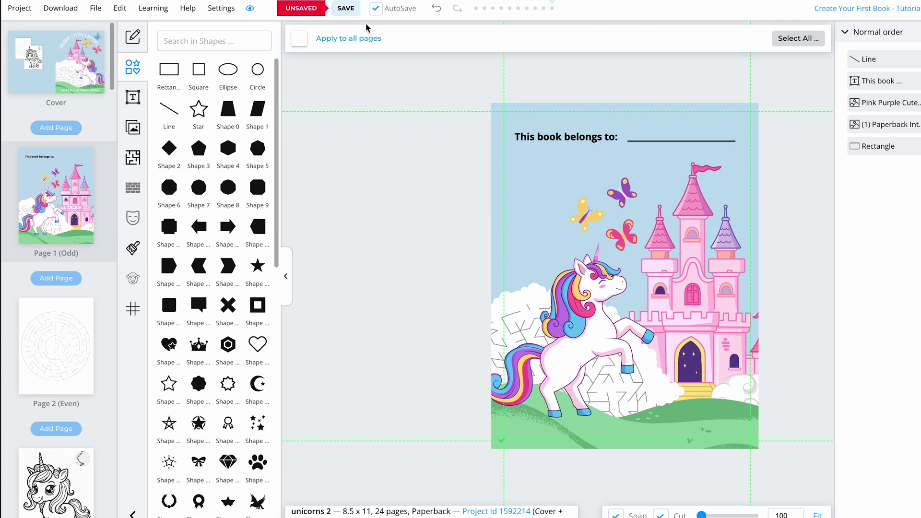
# Preview the project in Book View, paging from the cover through page 1 to the spread of pages 2-3
pyautogui.click(249, 10)
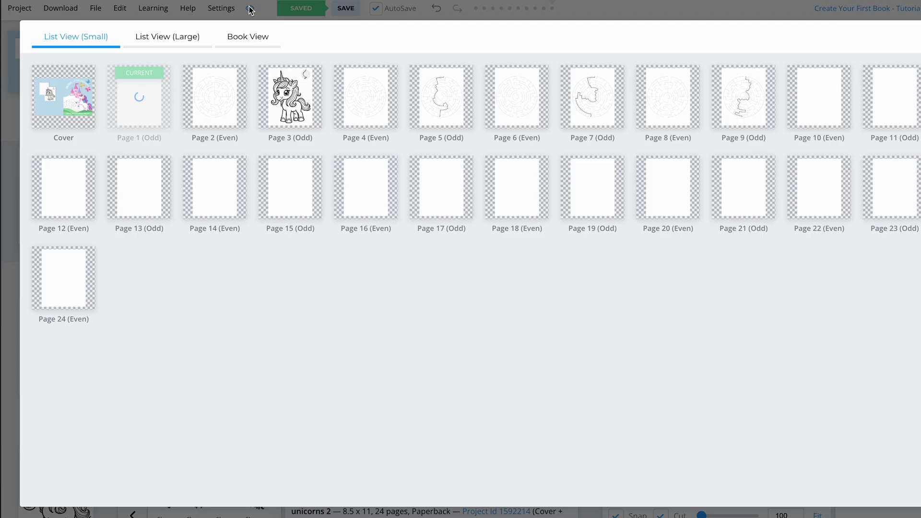
pyautogui.click(245, 38)
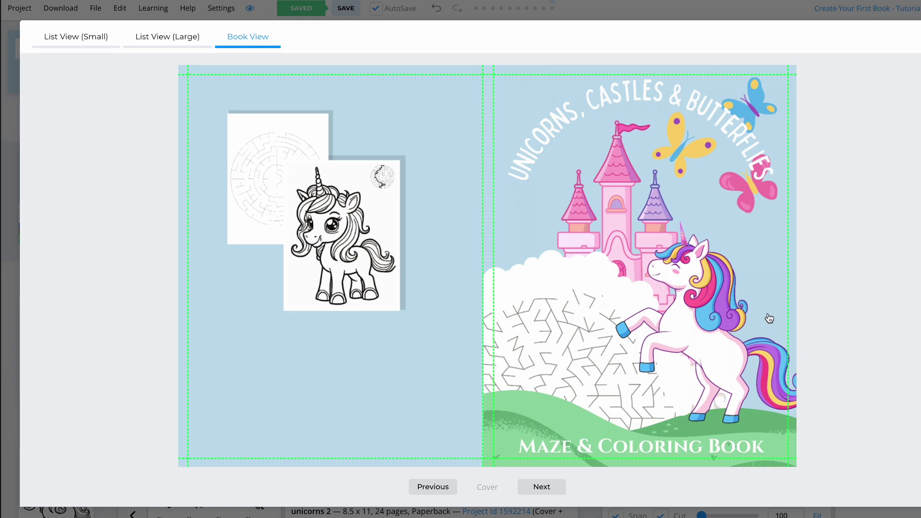
pyautogui.click(543, 487)
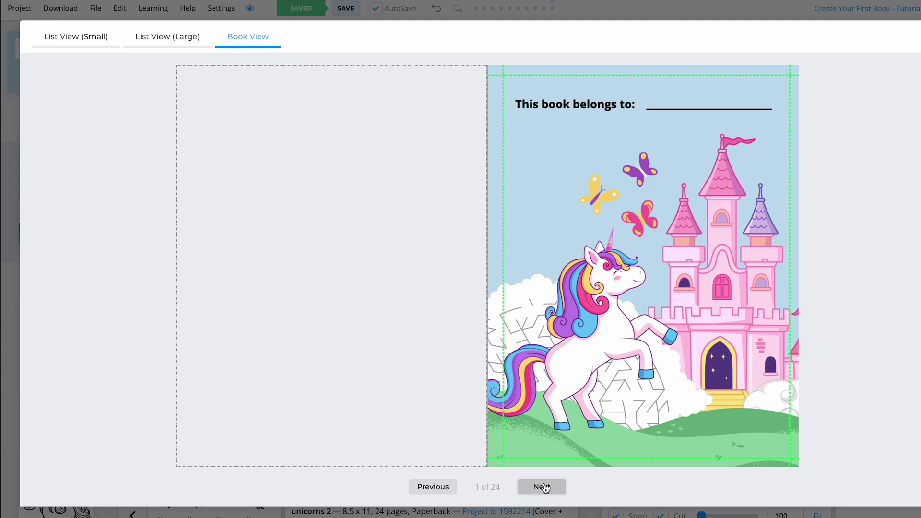
pyautogui.click(543, 487)
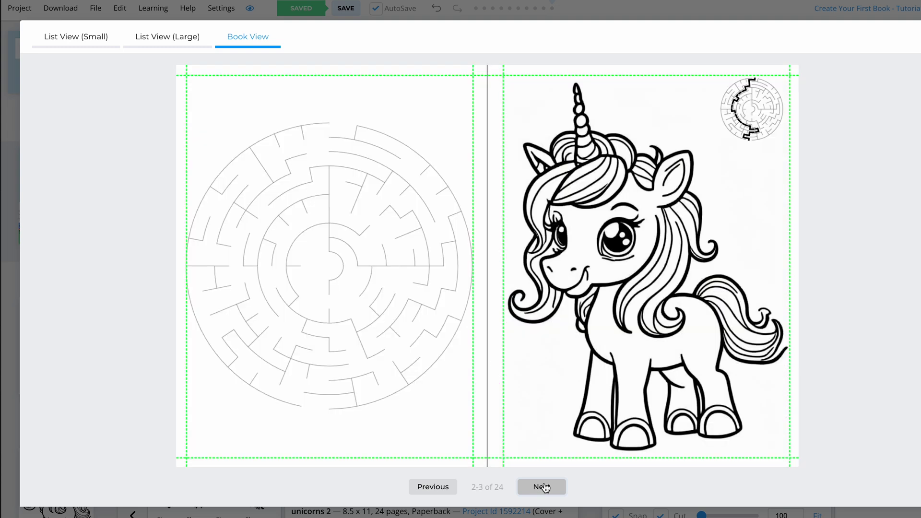